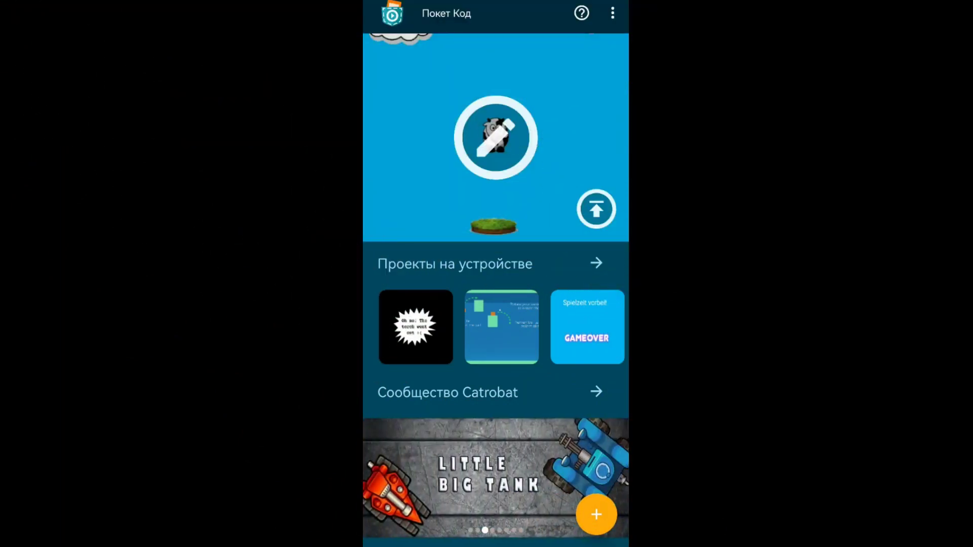
# Find Cowball in the project list and open it to its 'Willkommen bei Cowball' title screen
pyautogui.scroll(-3, 542, 232)
pyautogui.scroll(5, 397, 437)
pyautogui.click(496, 481)
# Launch Cowball and page through the Anleitung instructions to the Level 2 page
pyautogui.click(593, 454)
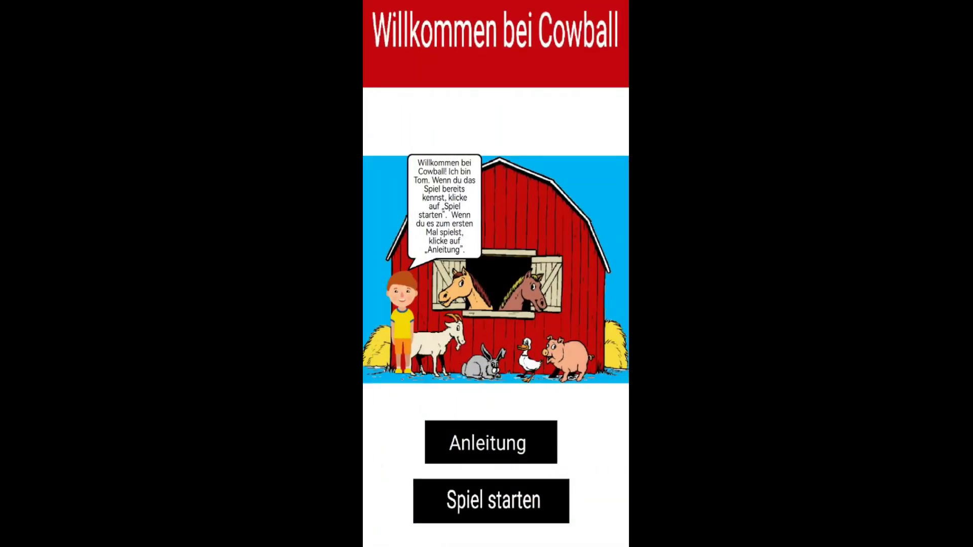
pyautogui.click(448, 435)
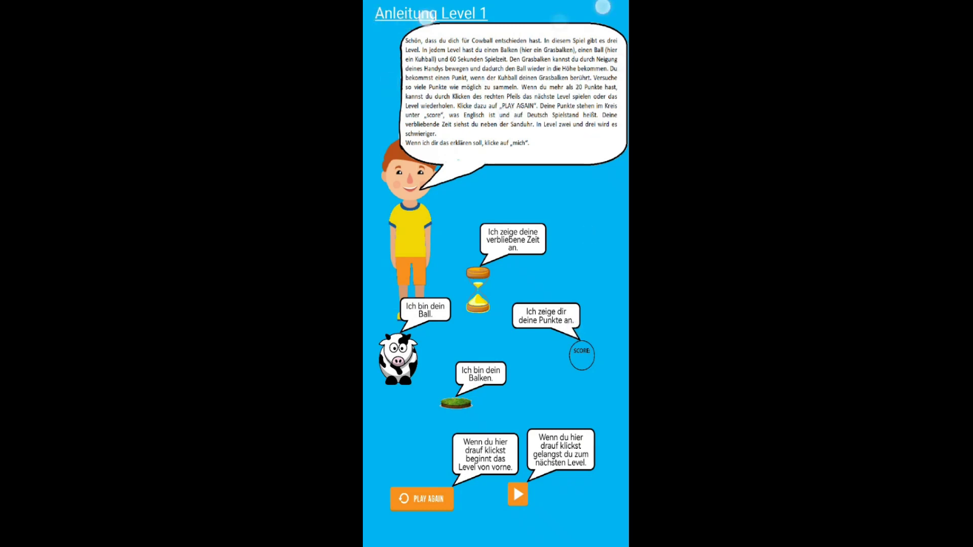
pyautogui.click(415, 354)
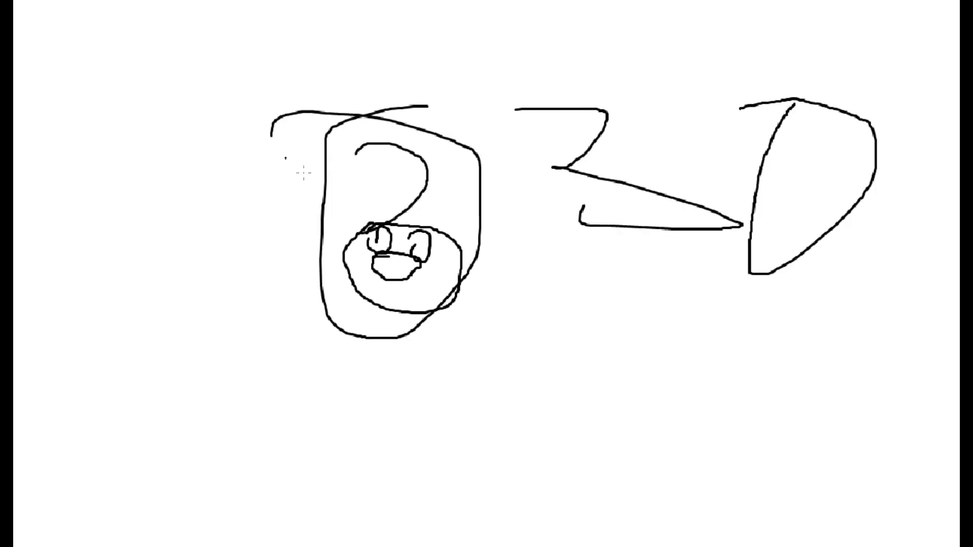
# Scribble over the Paint cow sketch, then orbit and zoom the Cow Head model to a front three-quarter view
pyautogui.moveTo(548, 202); pyautogui.dragTo(647, 431)
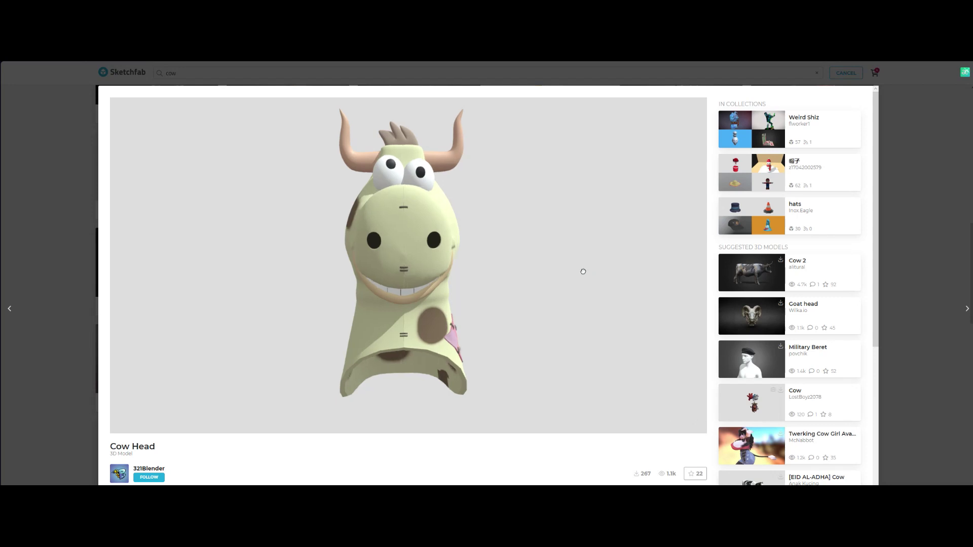
pyautogui.moveTo(583, 272)
pyautogui.mouseDown()
pyautogui.moveTo(530, 269)
pyautogui.moveTo(629, 192)
pyautogui.moveTo(834, 274)
pyautogui.moveTo(471, 233)
pyautogui.moveTo(344, 191)
pyautogui.moveTo(363, 211)
pyautogui.moveTo(374, 182)
pyautogui.mouseUp()
pyautogui.scroll(5, 343, 191)
pyautogui.scroll(-3, 363, 210)
pyautogui.scroll(5, 374, 171)
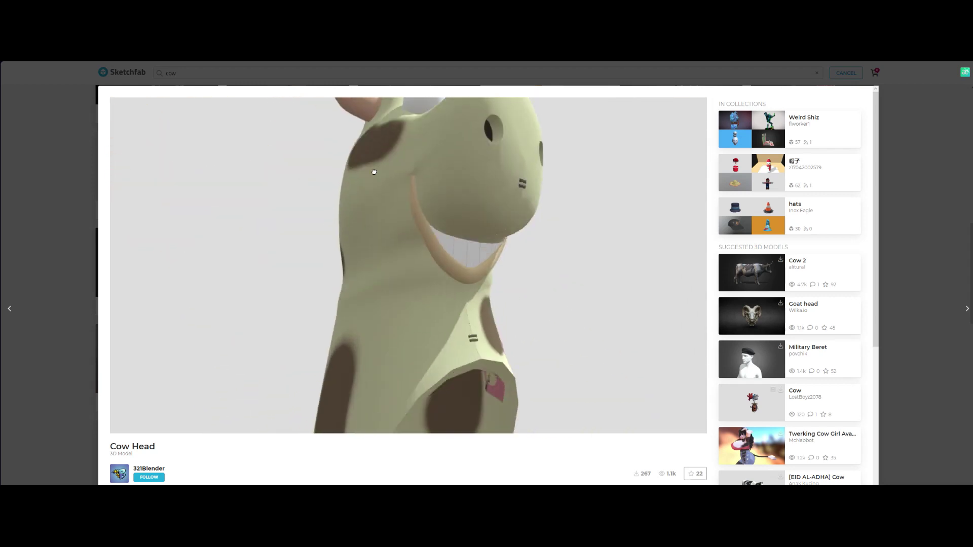
pyautogui.scroll(-3, 374, 176)
pyautogui.scroll(-3, 370, 198)
pyautogui.moveTo(369, 199)
pyautogui.mouseDown()
pyautogui.moveTo(341, 240)
pyautogui.moveTo(528, 250)
pyautogui.mouseUp()
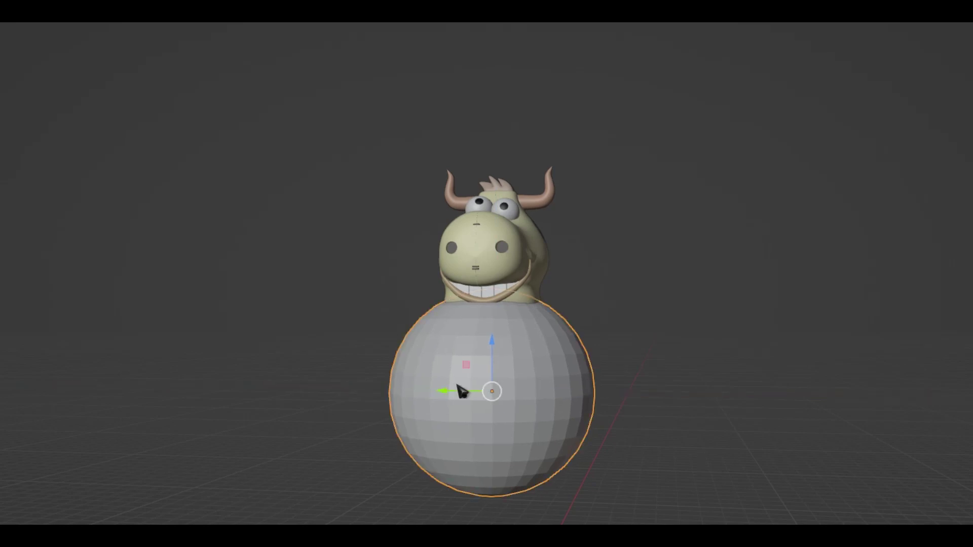
# Shade the body sphere smooth and assign the spotted Material.005 to it
pyautogui.rightClick(514, 380)
pyautogui.click(511, 375)
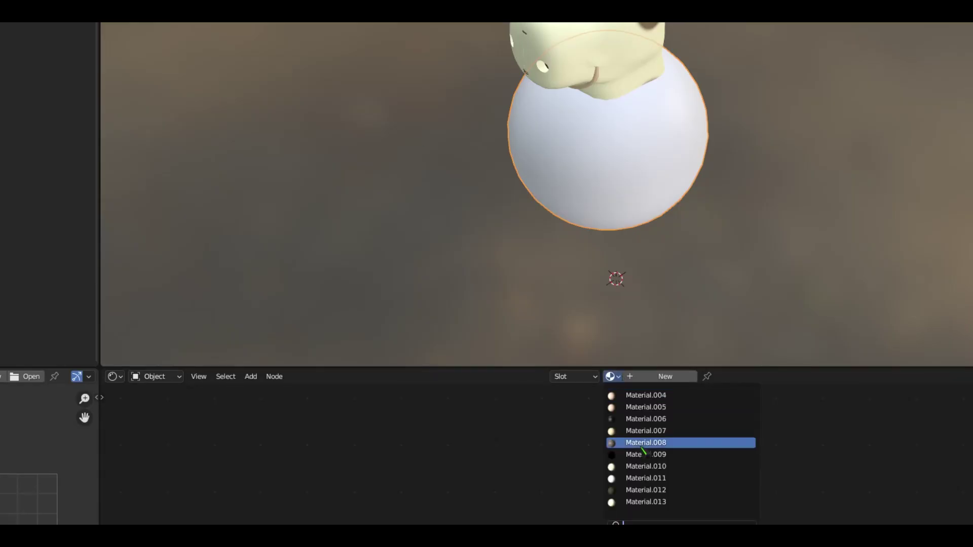
pyautogui.click(654, 444)
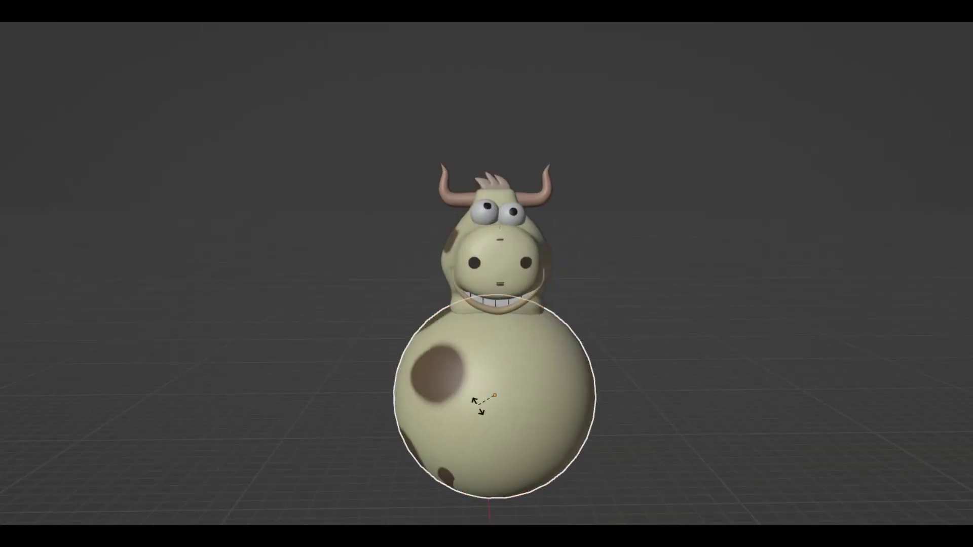
# Rotate the body sphere to reposition its spots, checking the cow from the side and front
pyautogui.click(673, 495)
pyautogui.moveTo(673, 495); pyautogui.dragTo(700, 398, button='middle')
pyautogui.scroll(-3, 283, 412)
pyautogui.moveTo(282, 413); pyautogui.dragTo(506, 289, button='middle')
pyautogui.click(510, 288)
pyautogui.scroll(5, 512, 288)
pyautogui.moveTo(547, 191)
pyautogui.mouseDown(button='middle')
pyautogui.moveTo(507, 243)
pyautogui.moveTo(520, 177)
pyautogui.mouseUp(button='middle')
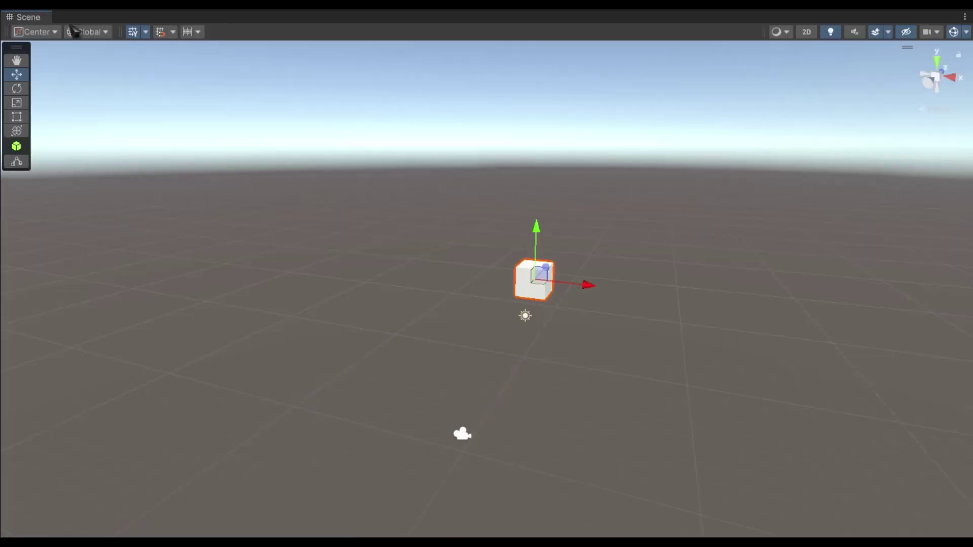
# Orbit the Unity scene view around the cube platform and the imported cow model
pyautogui.keyDown('alt'); pyautogui.moveTo(538, 420); pyautogui.dragTo(696, 465); pyautogui.keyUp('alt')
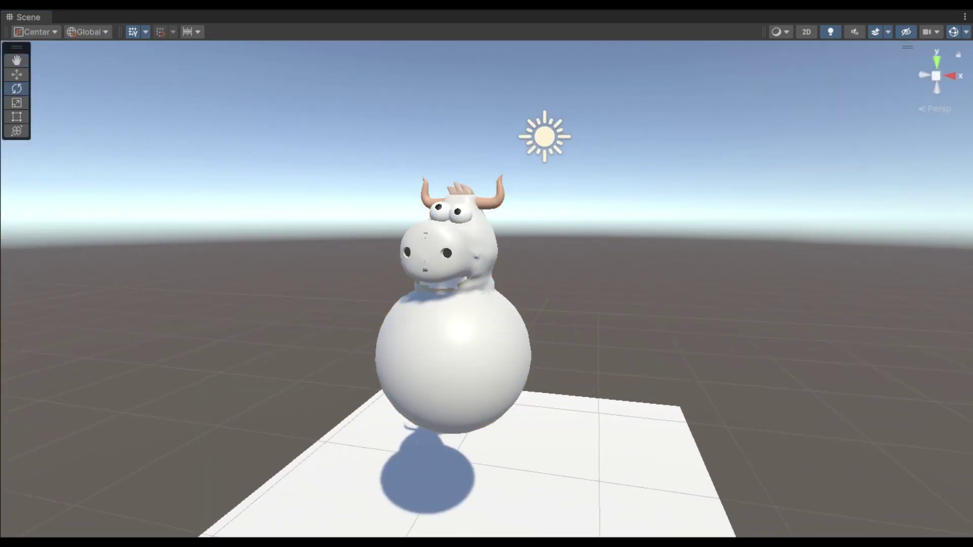
pyautogui.moveTo(618, 289)
pyautogui.keyDown('alt'); pyautogui.mouseDown()
pyautogui.moveTo(376, 296)
pyautogui.moveTo(390, 296)
pyautogui.mouseUp(); pyautogui.keyUp('alt')
# Deselect the cow, frame it with F, and start Play mode
pyautogui.click(587, 313)
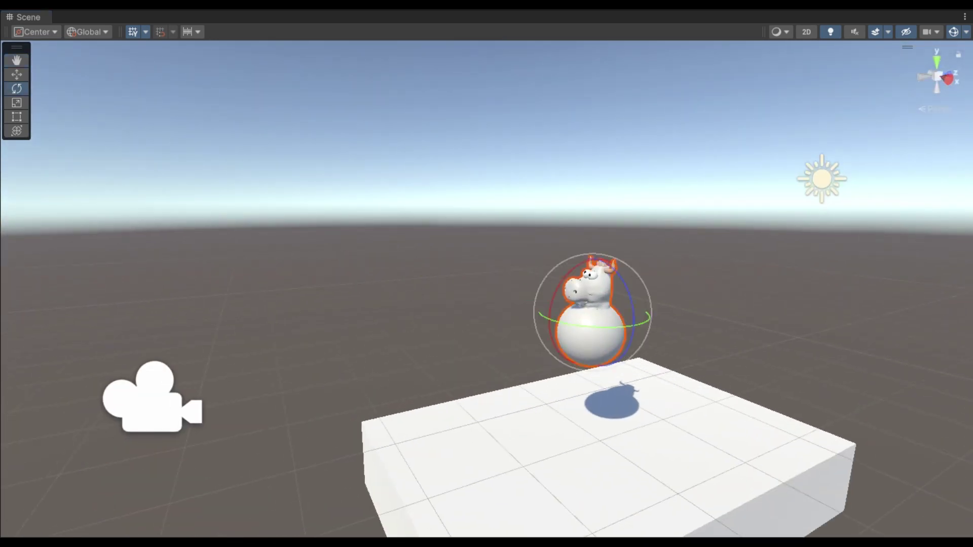
pyautogui.press('f')
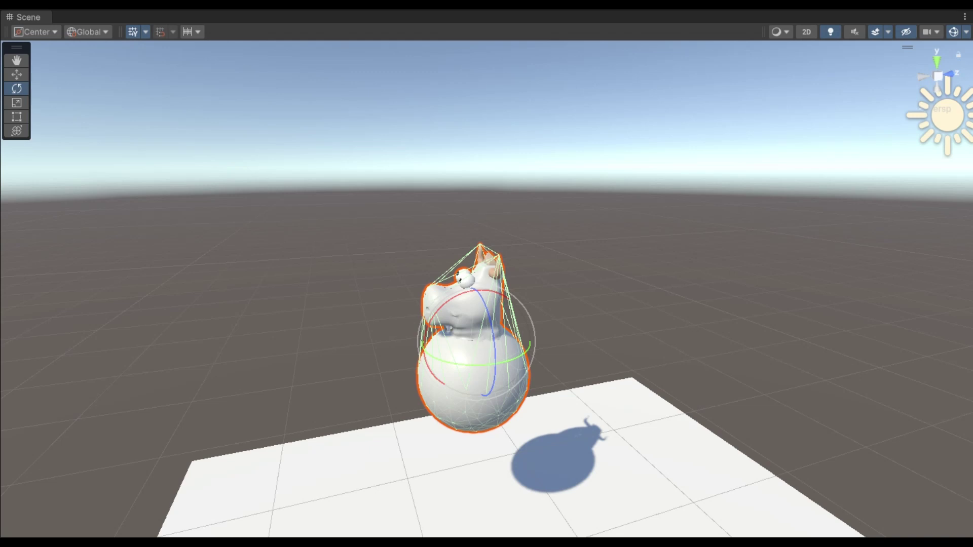
pyautogui.click(642, 13)
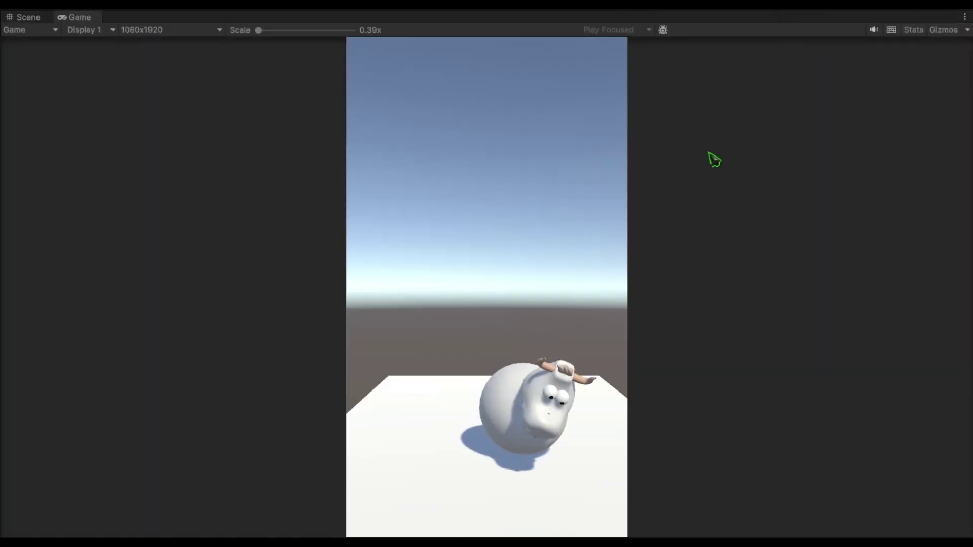
# Switch back to the Scene view and orbit in close to watch the cow's fall
pyautogui.click(25, 17)
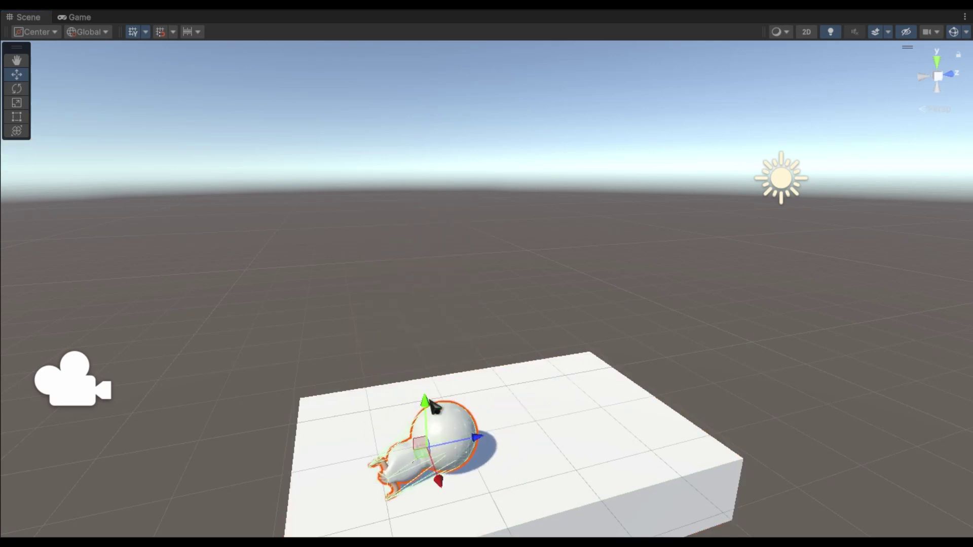
pyautogui.moveTo(428, 276)
pyautogui.keyDown('alt'); pyautogui.mouseDown()
pyautogui.moveTo(430, 171)
pyautogui.moveTo(788, 252)
pyautogui.moveTo(628, 230)
pyautogui.mouseUp(); pyautogui.keyUp('alt')
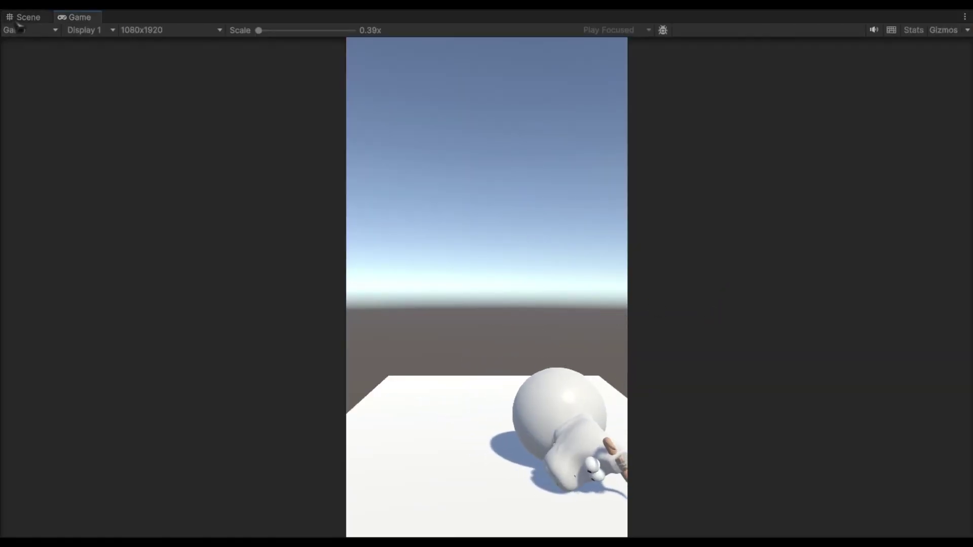
pyautogui.click(23, 16)
pyautogui.scroll(-3, 374, 360)
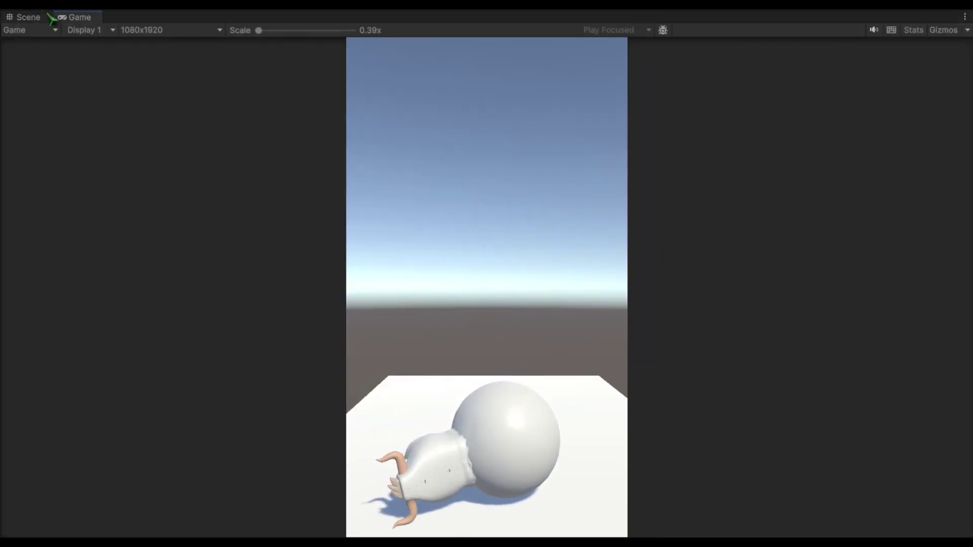
# Move the cow up above the box and check its placement in the Game and Scene views
pyautogui.click(48, 16)
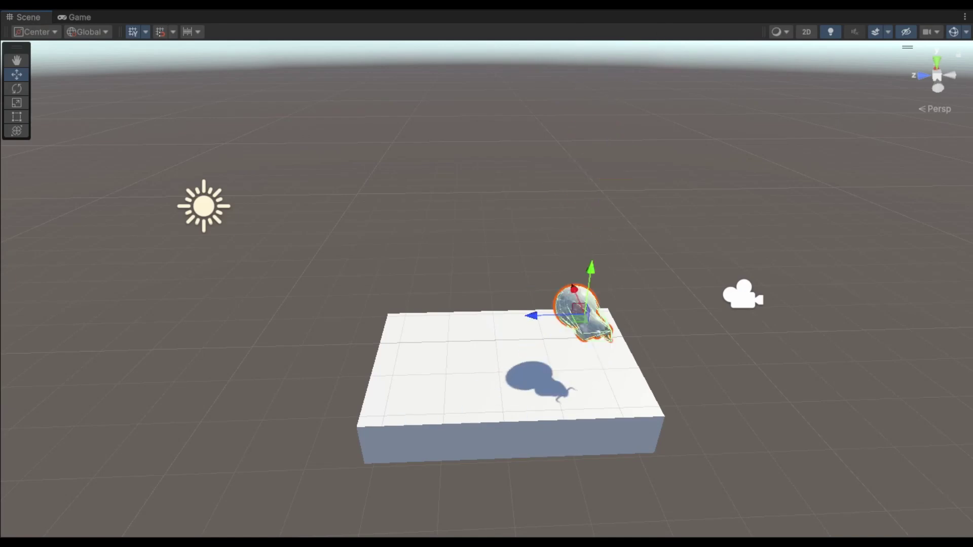
pyautogui.moveTo(822, 275); pyautogui.dragTo(499, 264)
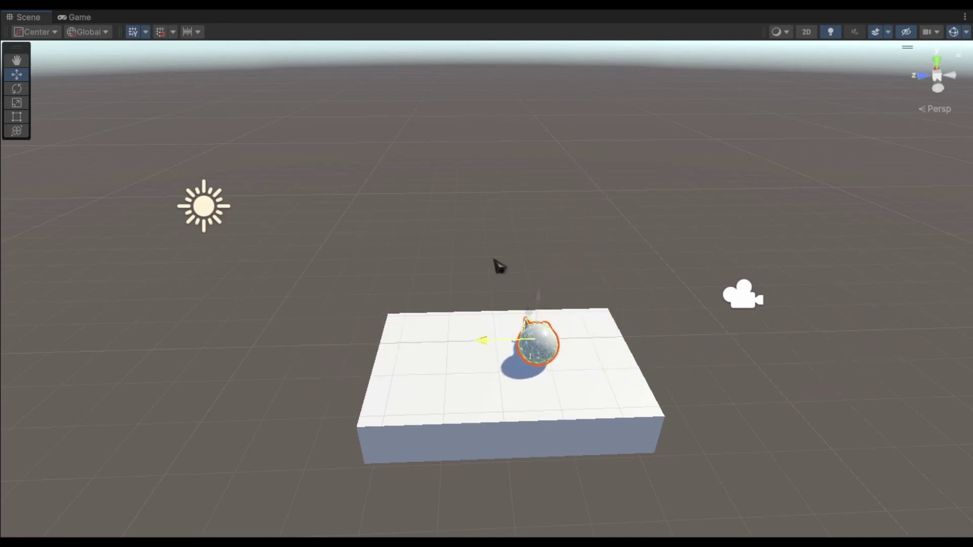
pyautogui.scroll(-5, 456, 343)
pyautogui.scroll(-5, 505, 406)
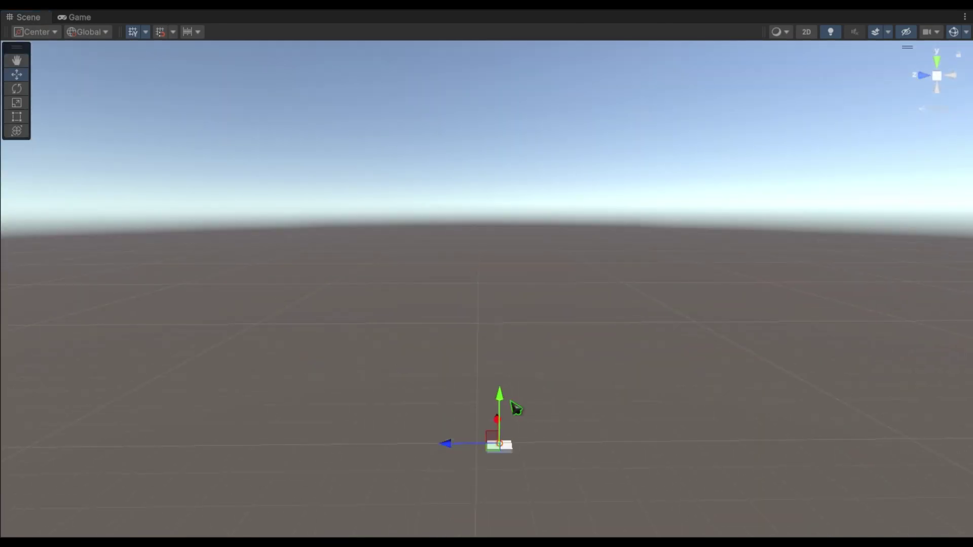
pyautogui.click(96, 17)
pyautogui.click(28, 17)
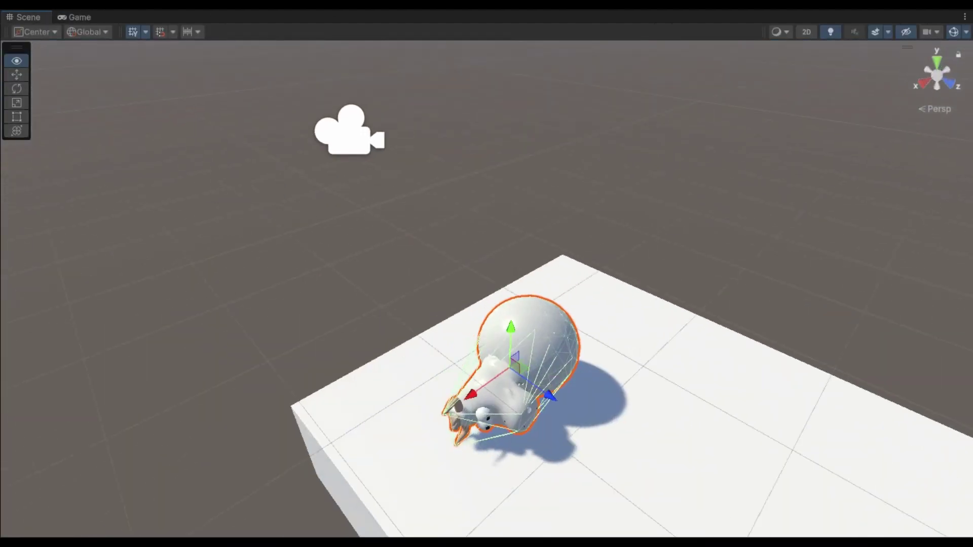
pyautogui.moveTo(557, 203)
pyautogui.mouseDown(button='right')
pyautogui.moveTo(717, 128)
pyautogui.moveTo(451, 108)
pyautogui.moveTo(239, 189)
pyautogui.moveTo(461, 193)
pyautogui.mouseUp(button='right')
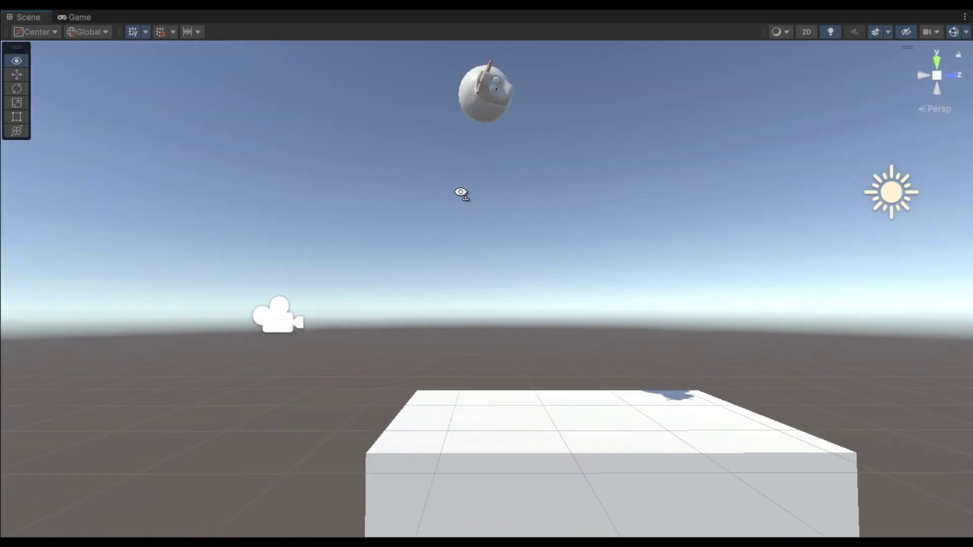
# Run the game, toggle the Game view from Full HD landscape back to 1080x1920 portrait, and replay
pyautogui.hotkey('ctrl', 'p')
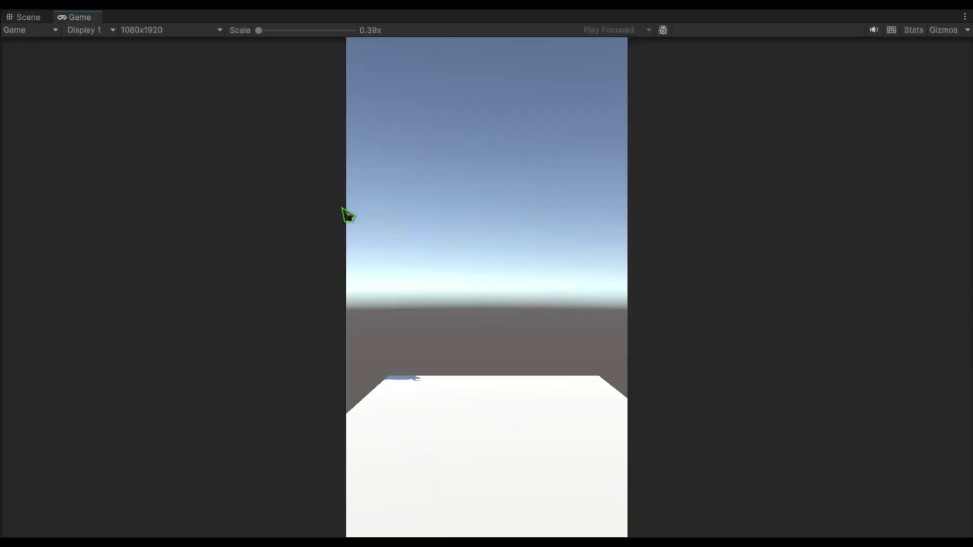
pyautogui.click(170, 29)
pyautogui.click(162, 111)
pyautogui.click(170, 30)
pyautogui.click(152, 176)
pyautogui.click(28, 17)
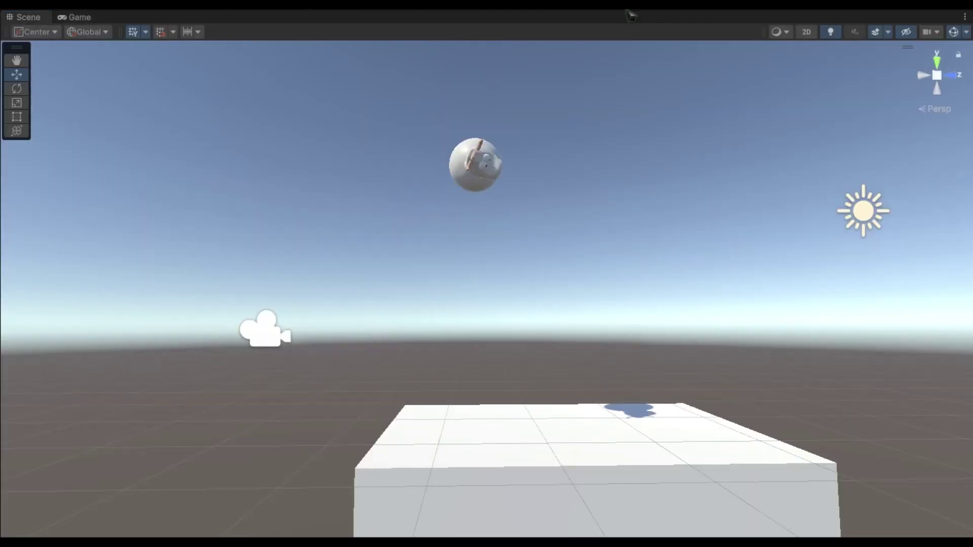
pyautogui.click(553, 324)
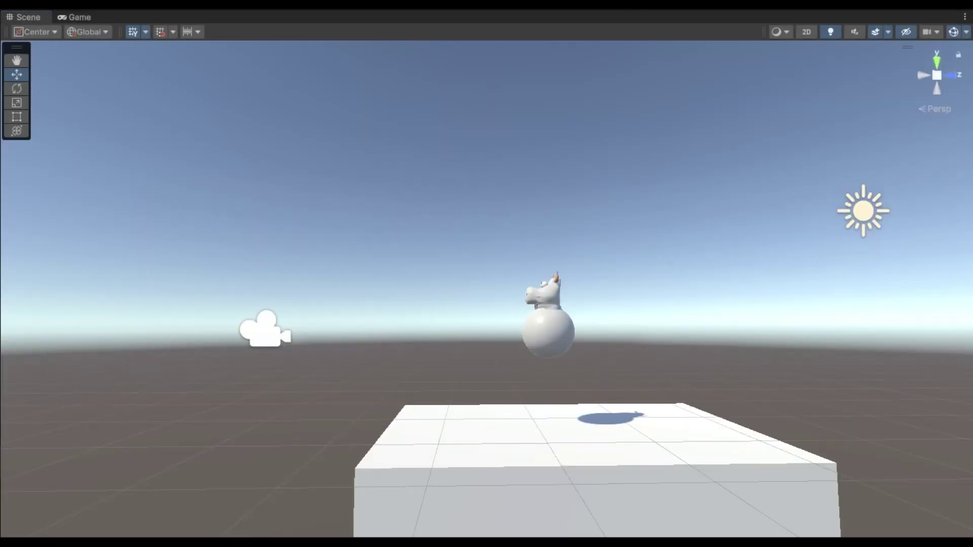
pyautogui.hotkey('ctrl', 'p')
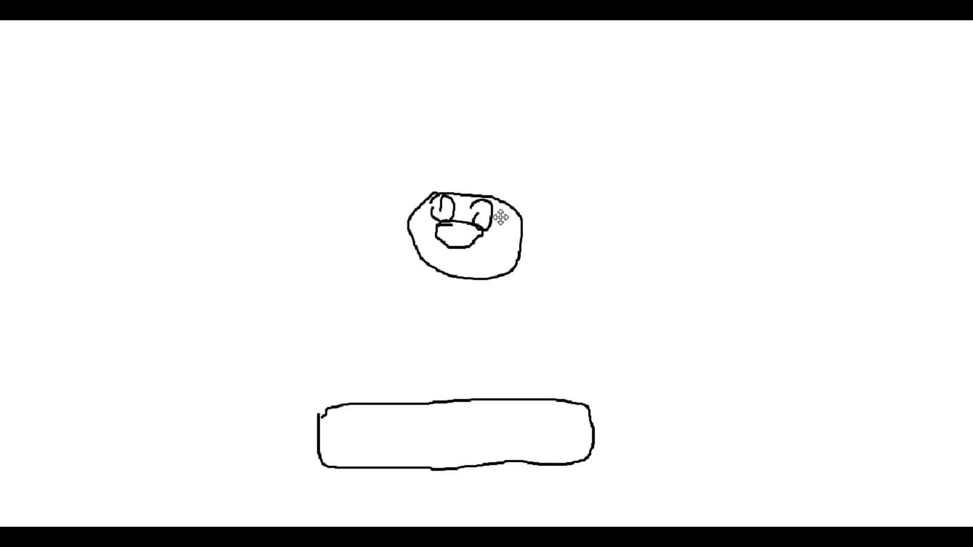
# Move the face sketch up and left and stretch it wider
pyautogui.moveTo(501, 217)
pyautogui.mouseDown()
pyautogui.moveTo(474, 164)
pyautogui.moveTo(477, 101)
pyautogui.moveTo(423, 152)
pyautogui.mouseUp()
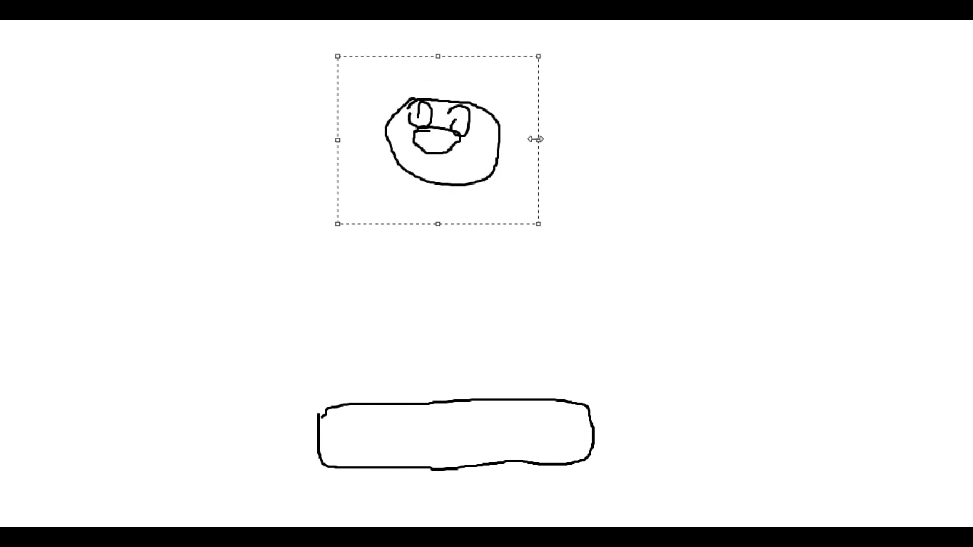
pyautogui.moveTo(541, 142); pyautogui.dragTo(532, 143)
pyautogui.moveTo(416, 139); pyautogui.dragTo(418, 130)
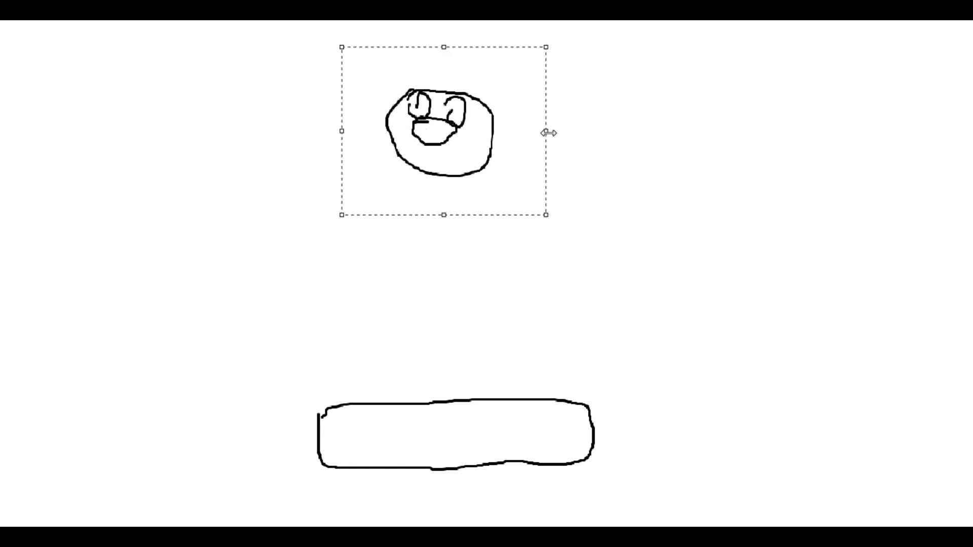
pyautogui.moveTo(549, 133); pyautogui.dragTo(803, 136)
pyautogui.moveTo(729, 134)
pyautogui.mouseDown()
pyautogui.moveTo(591, 131)
pyautogui.moveTo(558, 144)
pyautogui.mouseUp()
pyautogui.click(531, 422)
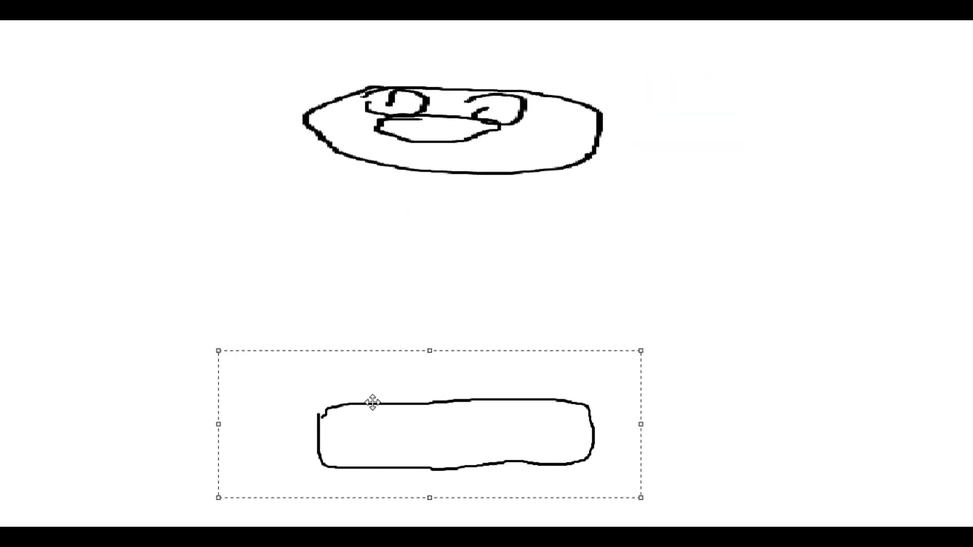
# Shrink and centre the rectangle, shift the face right, and draw a large curve around the bars
pyautogui.moveTo(160, 23)
pyautogui.mouseDown()
pyautogui.moveTo(482, 248)
pyautogui.moveTo(470, 248)
pyautogui.moveTo(467, 278)
pyautogui.mouseUp()
pyautogui.moveTo(362, 317)
pyautogui.mouseDown()
pyautogui.moveTo(450, 311)
pyautogui.moveTo(459, 299)
pyautogui.moveTo(402, 295)
pyautogui.moveTo(561, 306)
pyautogui.moveTo(365, 303)
pyautogui.moveTo(489, 310)
pyautogui.moveTo(460, 305)
pyautogui.mouseUp()
pyautogui.moveTo(507, 123)
pyautogui.mouseDown()
pyautogui.moveTo(511, 167)
pyautogui.moveTo(743, 157)
pyautogui.moveTo(511, 298)
pyautogui.moveTo(912, 234)
pyautogui.moveTo(406, 228)
pyautogui.moveTo(545, 288)
pyautogui.moveTo(463, 206)
pyautogui.moveTo(585, 92)
pyautogui.moveTo(700, 175)
pyautogui.mouseUp()
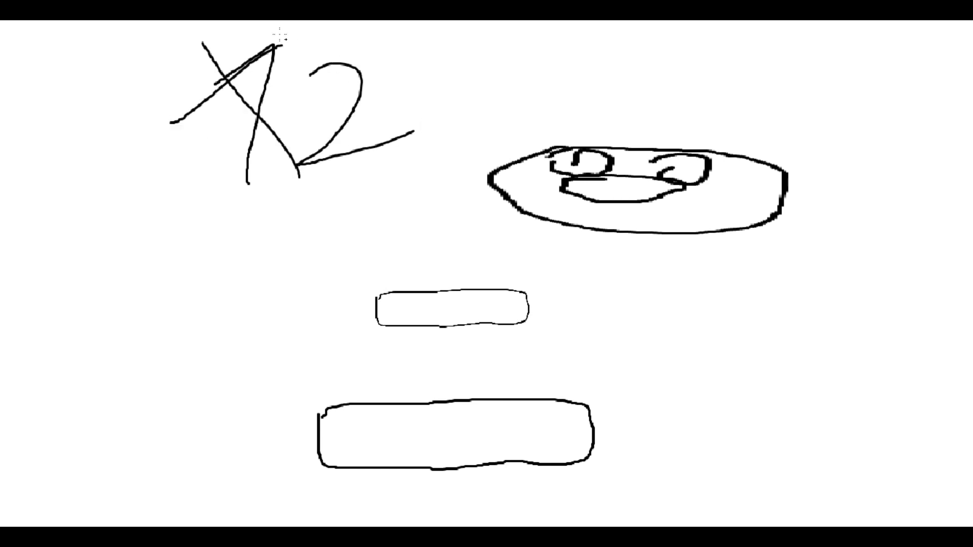
pyautogui.moveTo(444, 216); pyautogui.dragTo(626, 191)
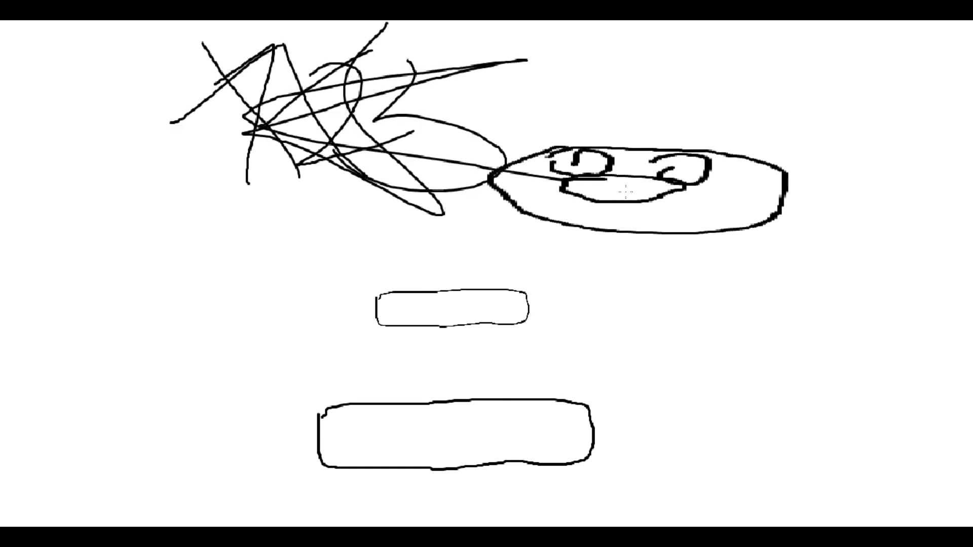
pyautogui.moveTo(203, 397); pyautogui.dragTo(731, 270)
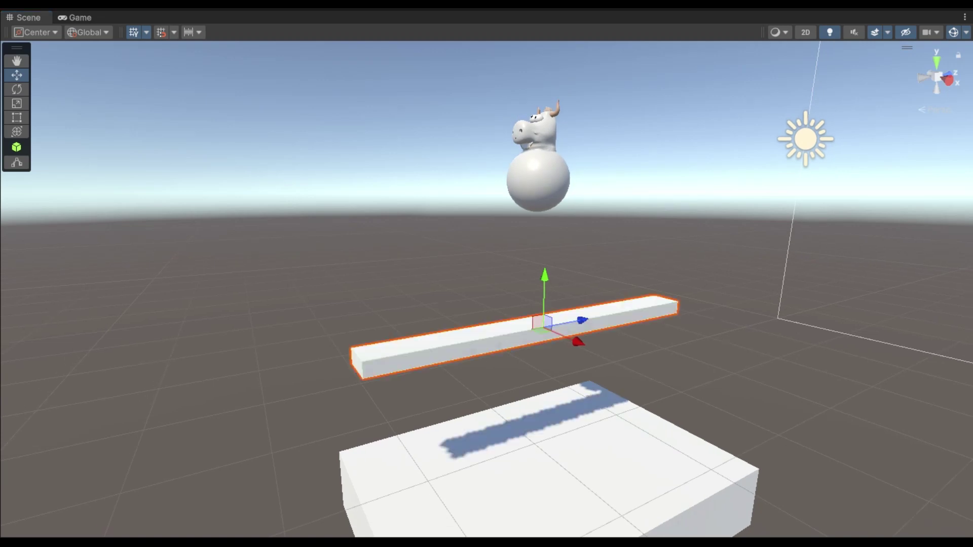
# Orbit around the new beam, deselect it, and view the UI canvas head-on
pyautogui.keyDown('alt'); pyautogui.moveTo(651, 191); pyautogui.dragTo(845, 292); pyautogui.keyUp('alt')
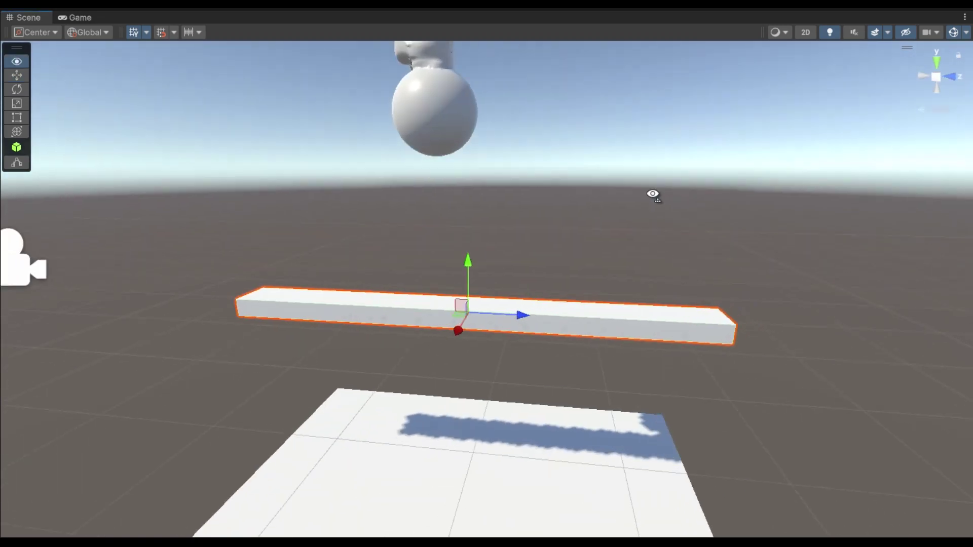
pyautogui.click(390, 282)
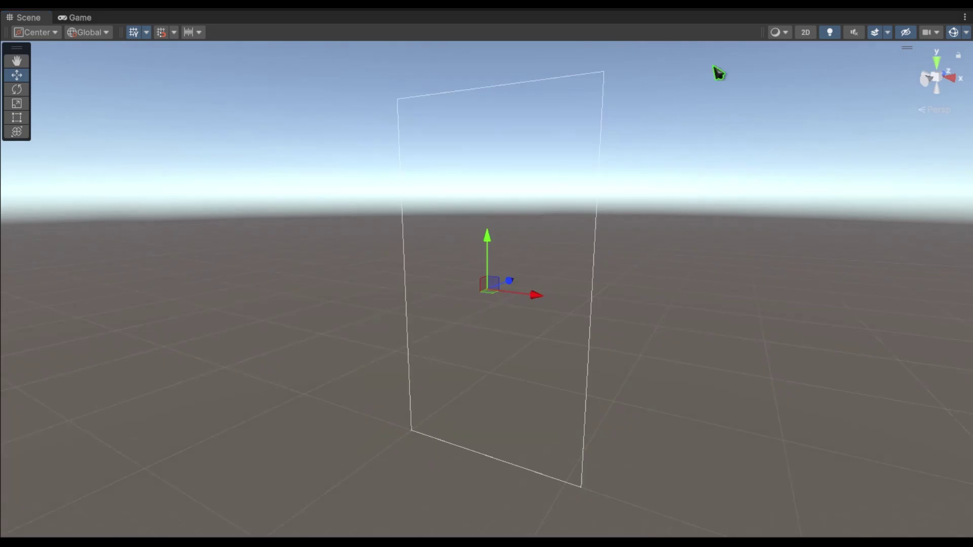
pyautogui.click(806, 32)
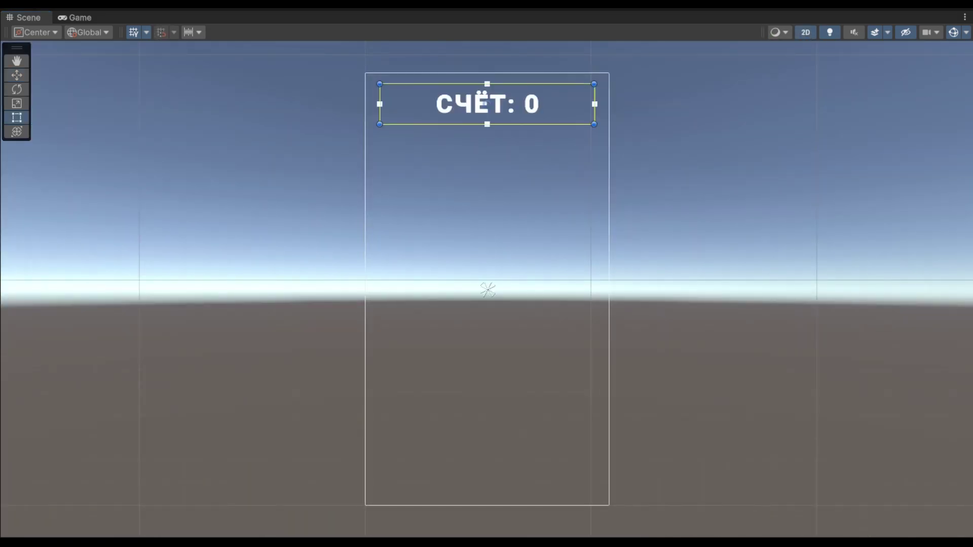
# Replace the score label's placeholder text with 'СЧЁТ: 0'
pyautogui.press('BackSpace')
pyautogui.press('BackSpace')
pyautogui.click(462, 234)
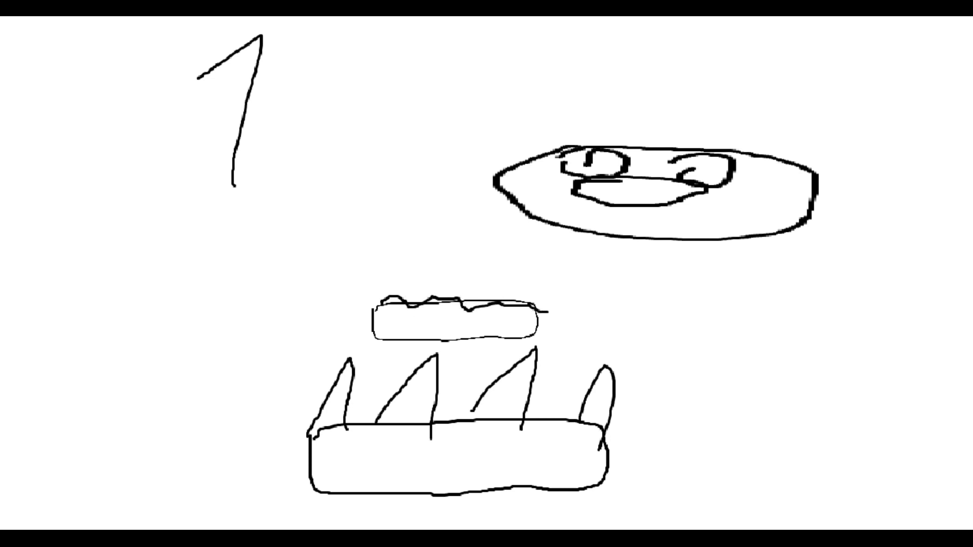
# Fill the bottom rectangle, grass spikes and background green with the paint bucket
pyautogui.click(336, 413)
pyautogui.click(393, 406)
pyautogui.click(511, 394)
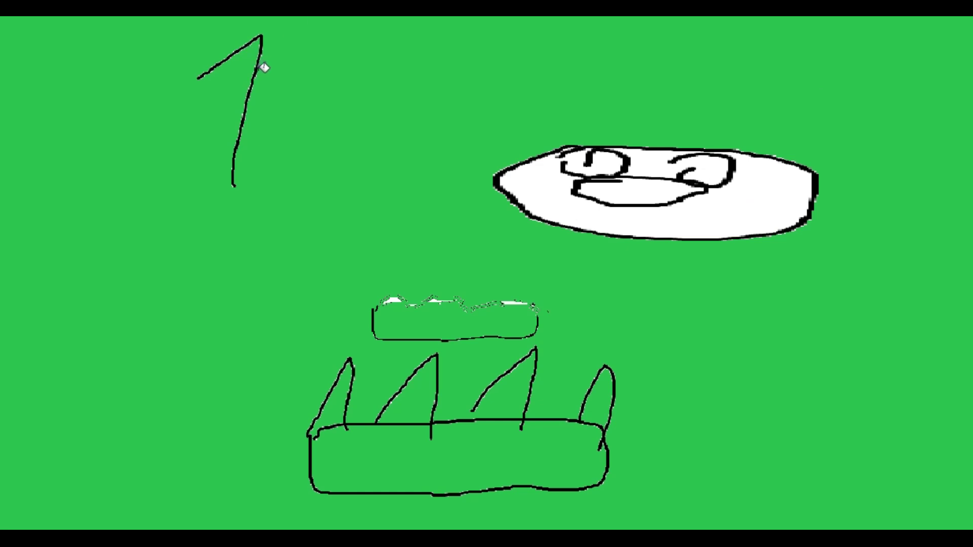
# Refill the background, mouth, face ellipse and base rectangle red
pyautogui.click(329, 109)
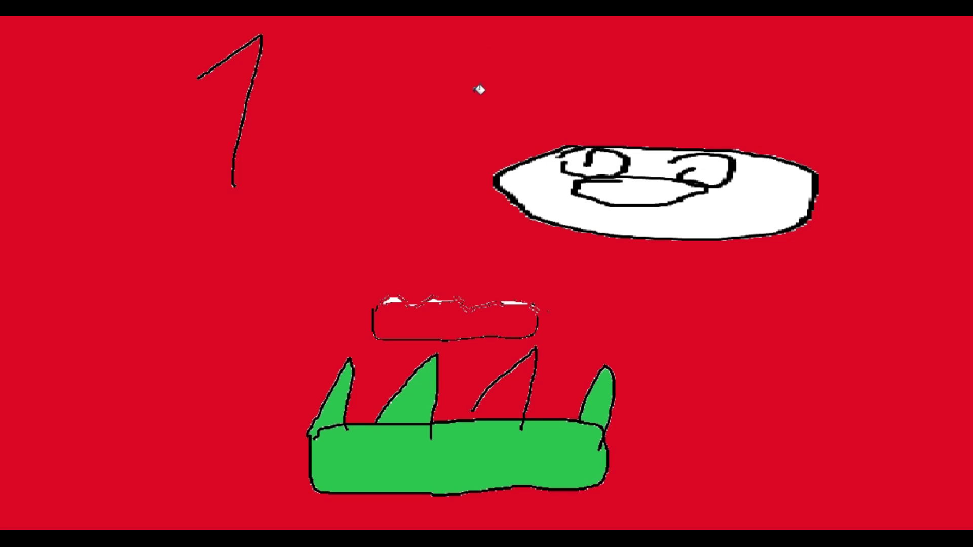
pyautogui.click(623, 193)
pyautogui.click(568, 201)
pyautogui.click(456, 457)
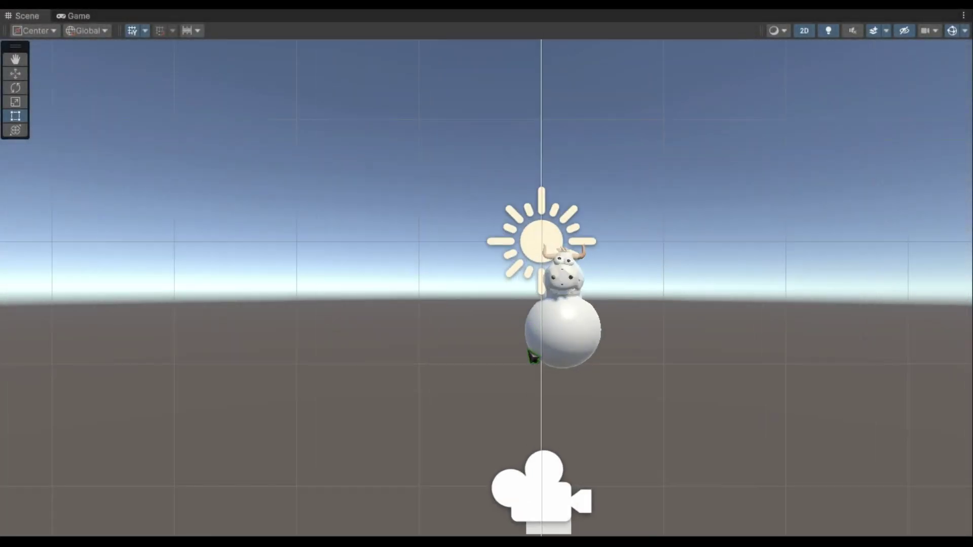
# Zoom and pan the Scene view in close on the cow's head
pyautogui.scroll(5, 407, 327)
pyautogui.moveTo(408, 328)
pyautogui.mouseDown(button='middle')
pyautogui.moveTo(137, 366)
pyautogui.moveTo(135, 352)
pyautogui.mouseUp(button='middle')
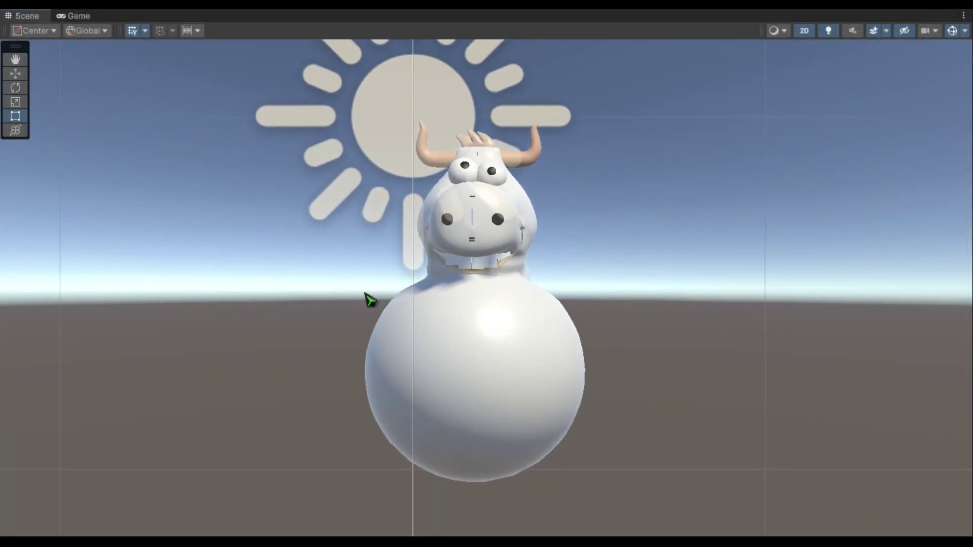
pyautogui.scroll(3, 370, 298)
pyautogui.scroll(2, 402, 294)
pyautogui.moveTo(654, 249); pyautogui.dragTo(706, 376, button='middle')
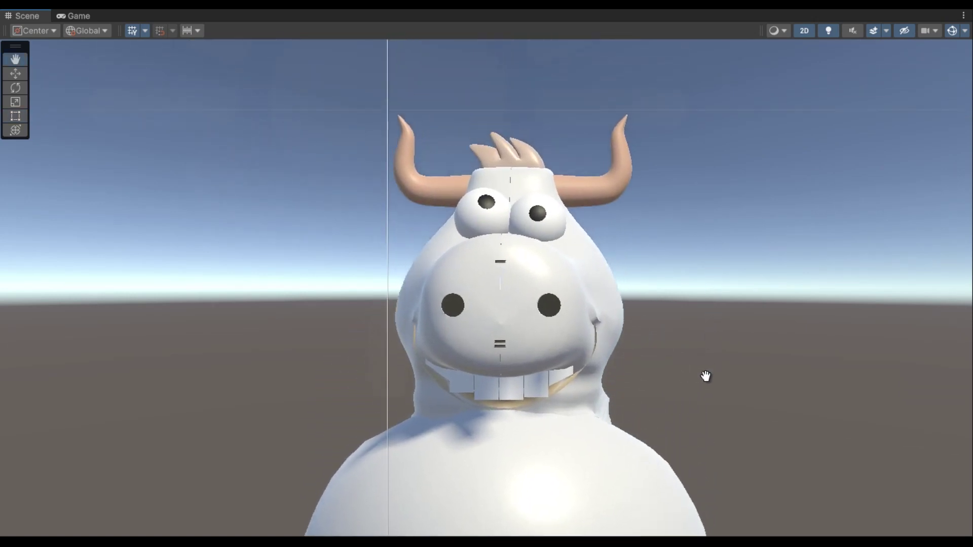
pyautogui.scroll(2, 674, 309)
pyautogui.scroll(2, 653, 241)
# Zoom back out, turn off 2D mode, and orbit to see the cow and plank
pyautogui.scroll(-1, 737, 341)
pyautogui.scroll(-2, 750, 332)
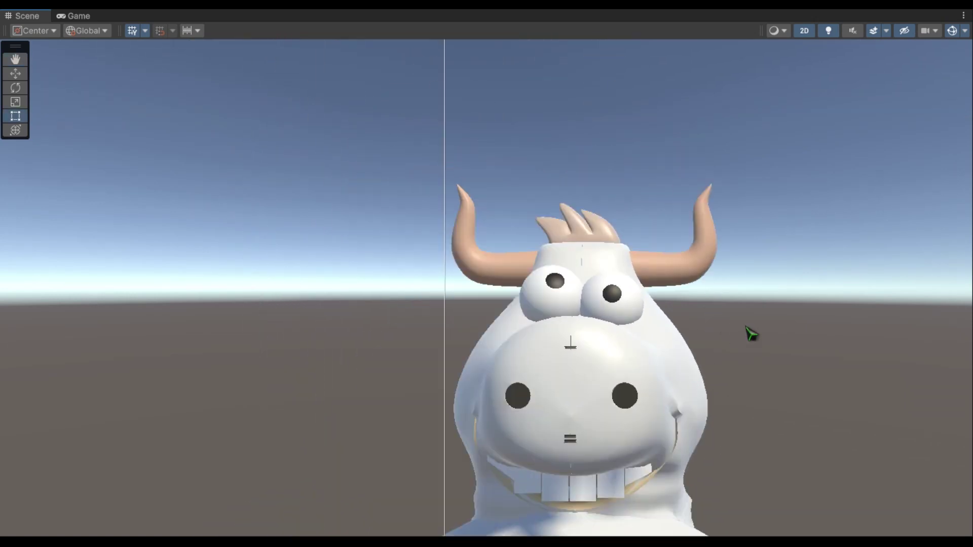
pyautogui.scroll(-3, 750, 336)
pyautogui.scroll(-2, 754, 345)
pyautogui.scroll(-2, 758, 309)
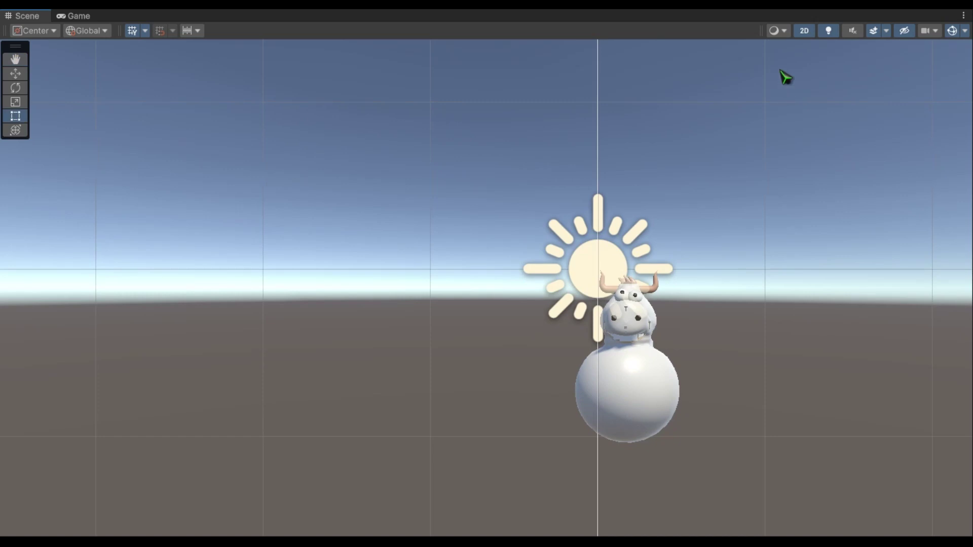
pyautogui.click(805, 32)
pyautogui.moveTo(755, 277)
pyautogui.keyDown('alt'); pyautogui.mouseDown()
pyautogui.moveTo(592, 259)
pyautogui.moveTo(891, 221)
pyautogui.mouseUp(); pyautogui.keyUp('alt')
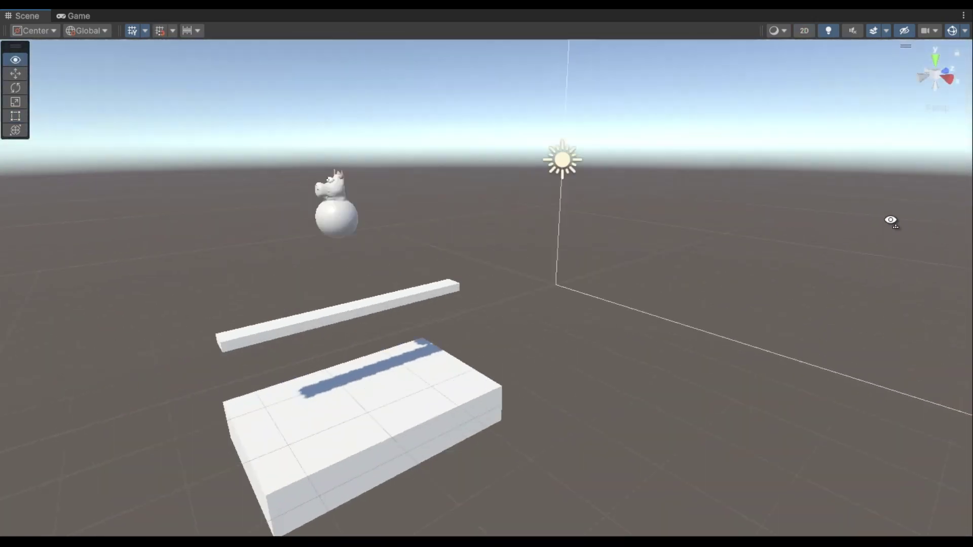
# Fly the view in to frame the grass, white block and floating bar
pyautogui.moveTo(890, 221)
pyautogui.mouseDown(button='right')
pyautogui.moveTo(586, 510)
pyautogui.moveTo(586, 496)
pyautogui.mouseUp(button='right')
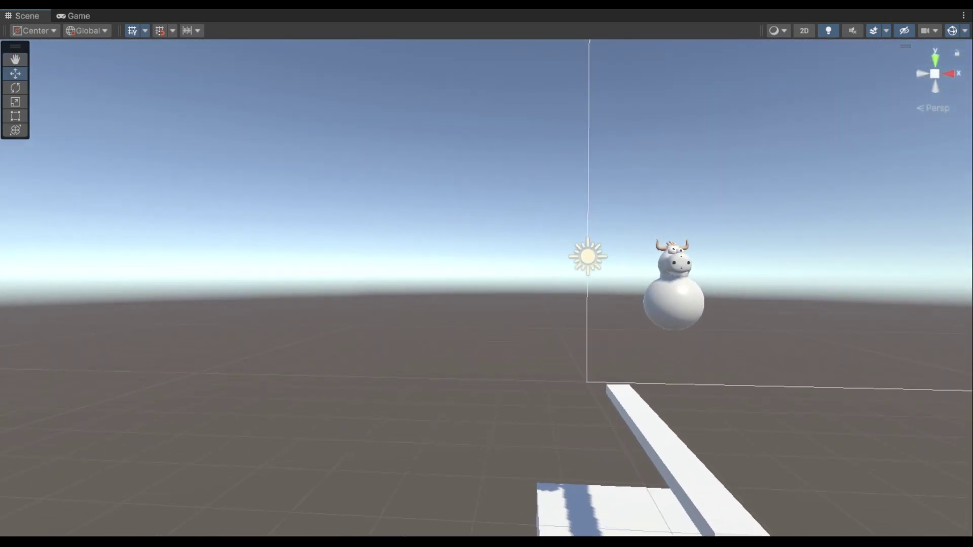
pyautogui.moveTo(545, 57); pyautogui.dragTo(425, 453, button='right')
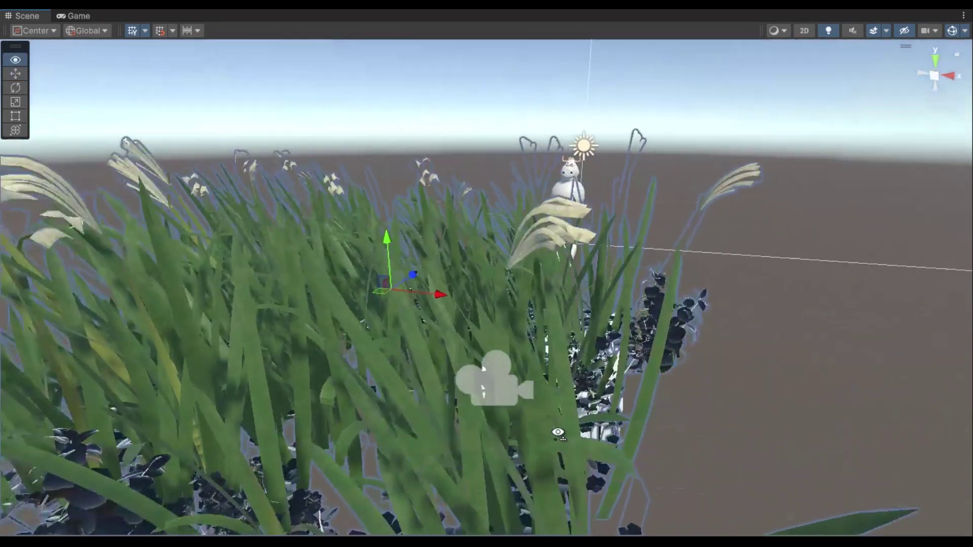
pyautogui.moveTo(459, 385); pyautogui.dragTo(304, 385, button='right')
pyautogui.moveTo(486, 273); pyautogui.dragTo(385, 263, button='right')
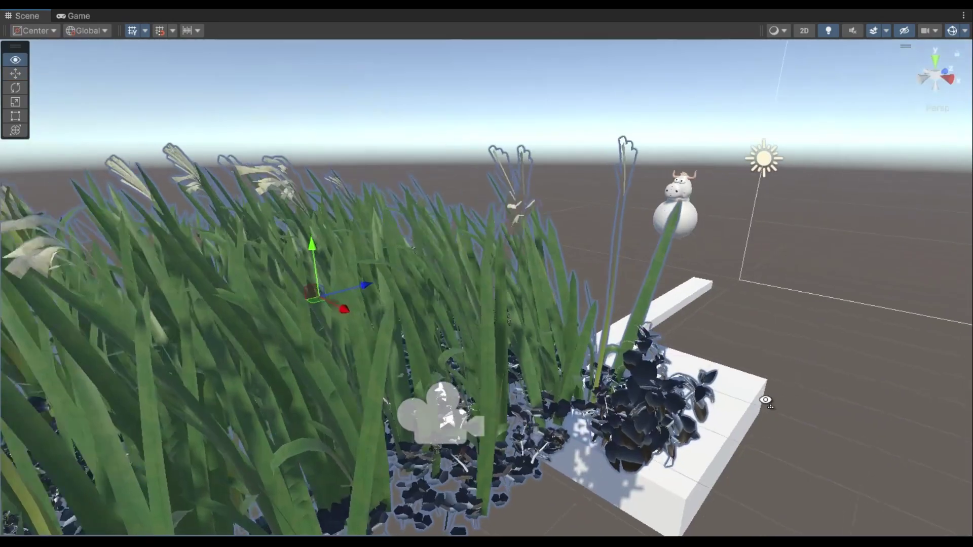
pyautogui.moveTo(487, 274); pyautogui.dragTo(385, 284, button='right')
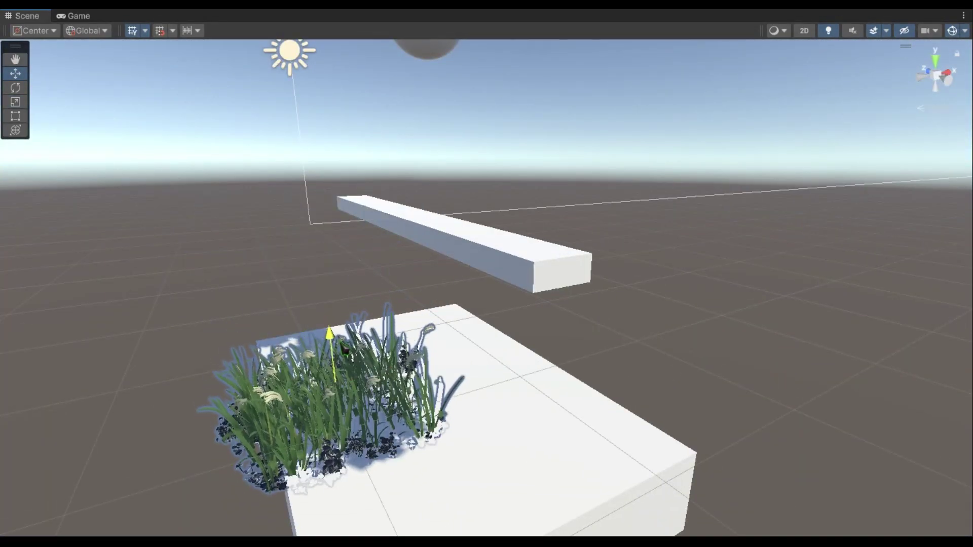
# Settle the grass patch on the white block and run the game
pyautogui.moveTo(339, 363); pyautogui.dragTo(533, 368)
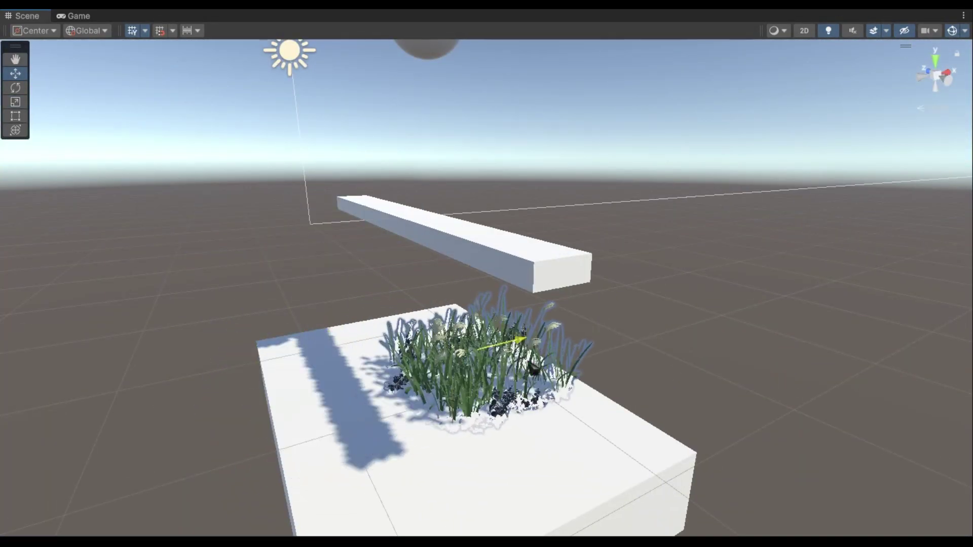
pyautogui.moveTo(487, 274); pyautogui.dragTo(456, 254, button='right')
pyautogui.moveTo(674, 340)
pyautogui.mouseDown()
pyautogui.moveTo(505, 317)
pyautogui.moveTo(575, 355)
pyautogui.mouseUp()
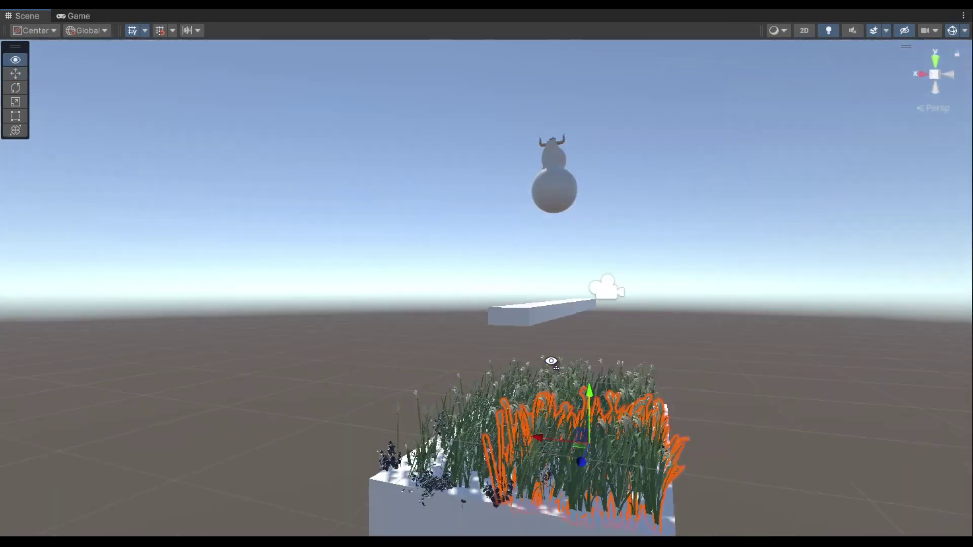
pyautogui.click(625, 10)
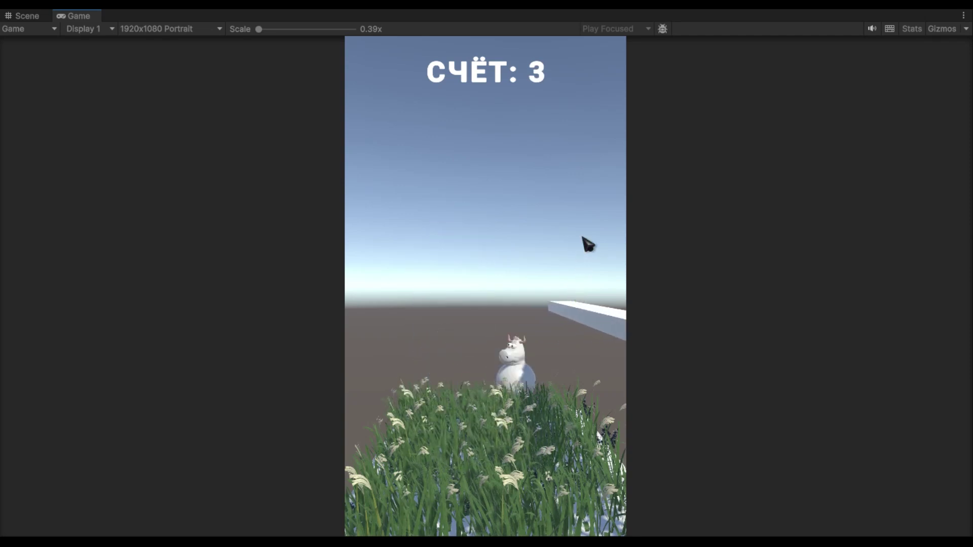
# Stop the game, move a grass clump to the beam's far end and stretch it along the beam
pyautogui.click(635, 16)
pyautogui.press('f')
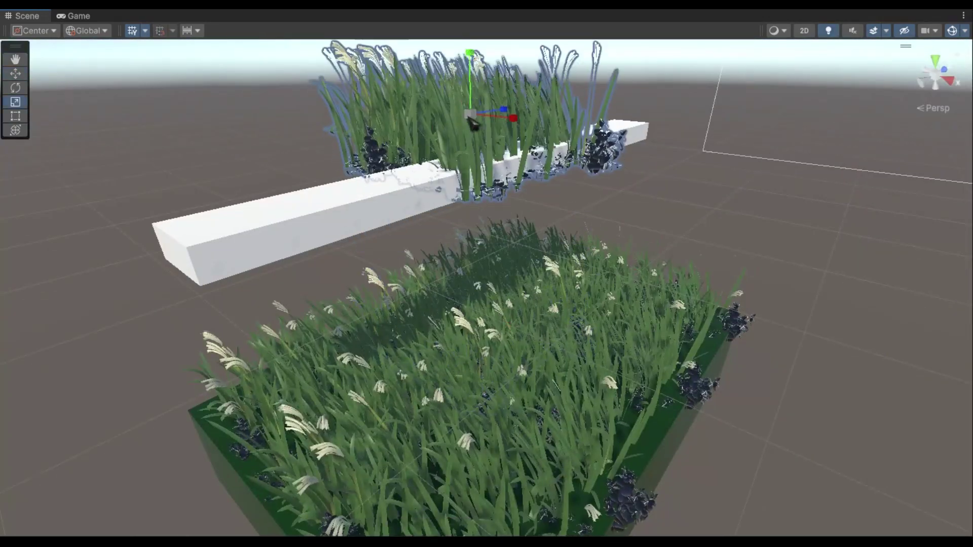
pyautogui.moveTo(628, 64)
pyautogui.keyDown('alt'); pyautogui.mouseDown()
pyautogui.moveTo(658, 145)
pyautogui.moveTo(590, 238)
pyautogui.moveTo(806, 355)
pyautogui.mouseUp(); pyautogui.keyUp('alt')
pyautogui.press('f')
pyautogui.moveTo(503, 261)
pyautogui.keyDown('alt'); pyautogui.mouseDown()
pyautogui.moveTo(715, 355)
pyautogui.moveTo(723, 341)
pyautogui.mouseUp(); pyautogui.keyUp('alt')
pyautogui.press('r')
pyautogui.moveTo(686, 306)
pyautogui.mouseDown()
pyautogui.moveTo(684, 284)
pyautogui.moveTo(682, 304)
pyautogui.mouseUp()
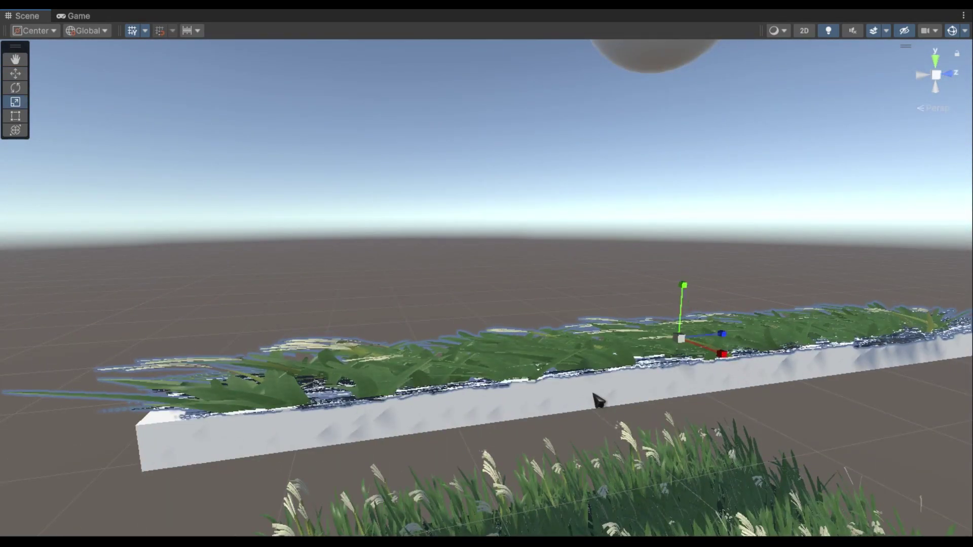
pyautogui.keyDown('alt'); pyautogui.moveTo(669, 382); pyautogui.dragTo(687, 284); pyautogui.keyUp('alt')
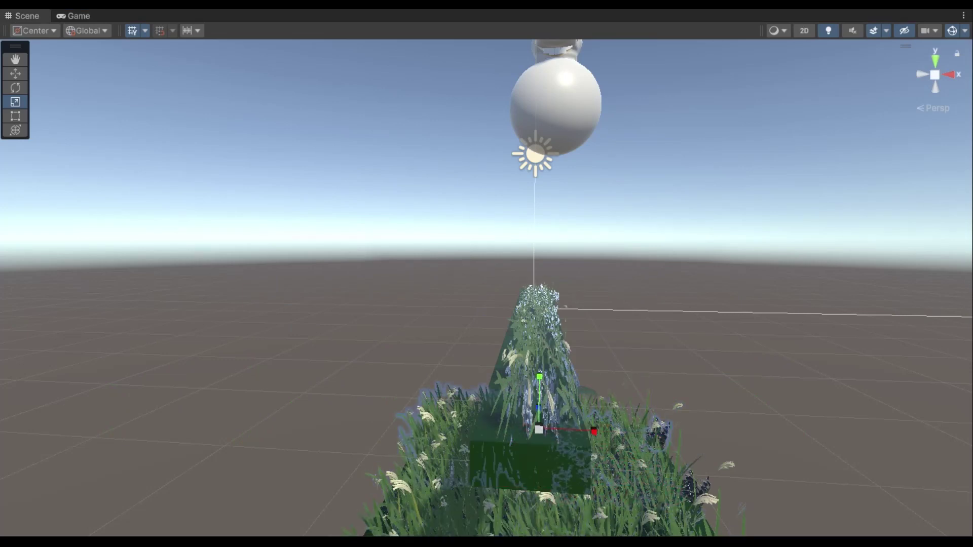
# Test the grassy beam in play mode, making the ball jump, then pull out the cube
pyautogui.click(538, 386)
pyautogui.click(631, 11)
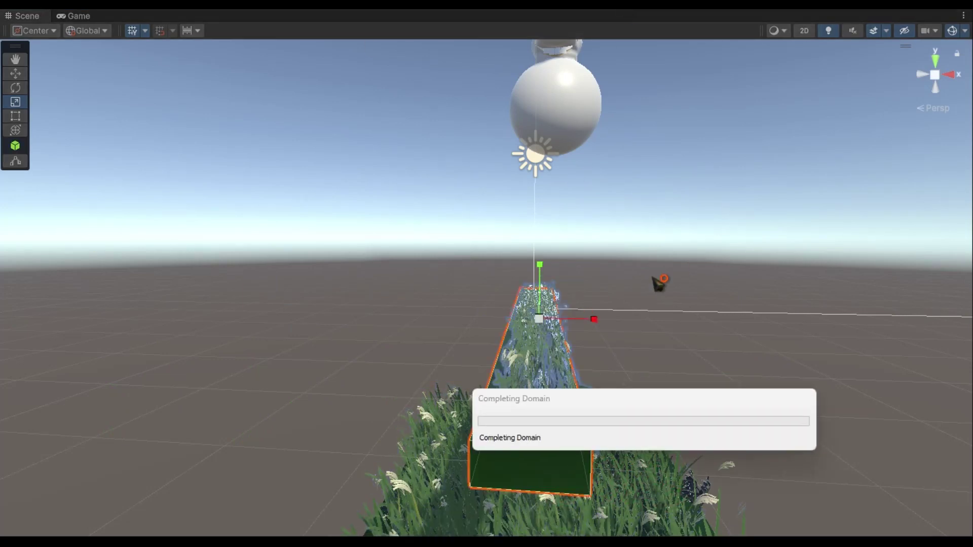
pyautogui.click(631, 12)
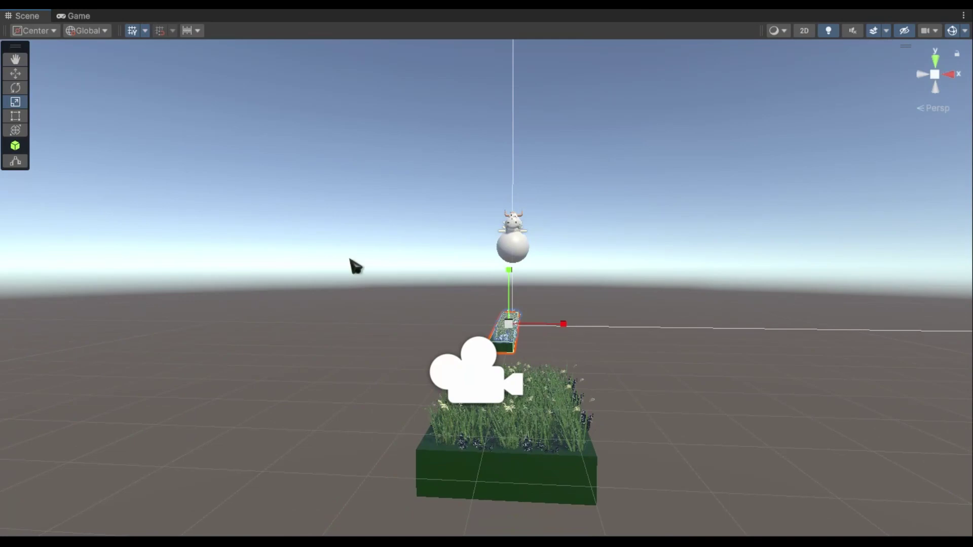
pyautogui.moveTo(563, 327); pyautogui.dragTo(456, 304, button='right')
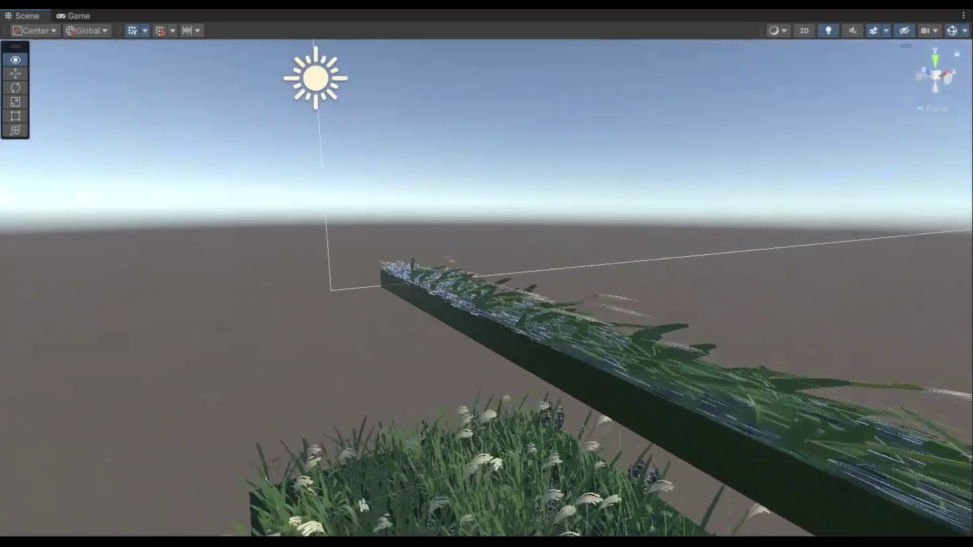
pyautogui.click(633, 12)
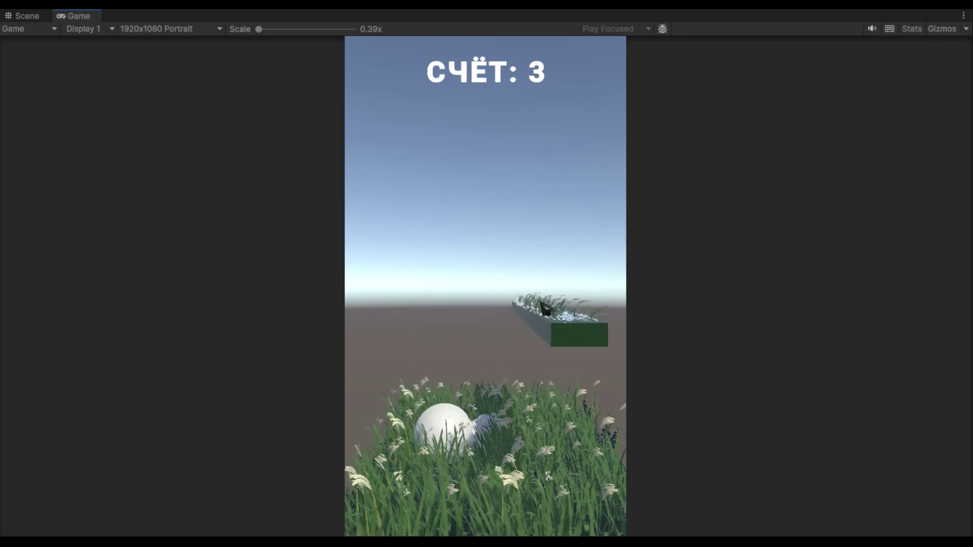
pyautogui.click(541, 303)
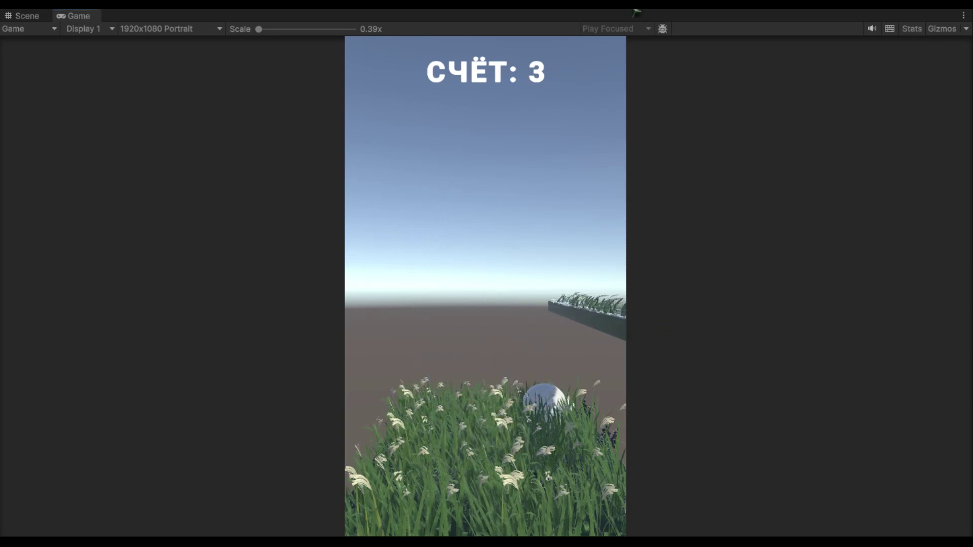
pyautogui.click(636, 12)
pyautogui.moveTo(458, 292); pyautogui.dragTo(644, 515)
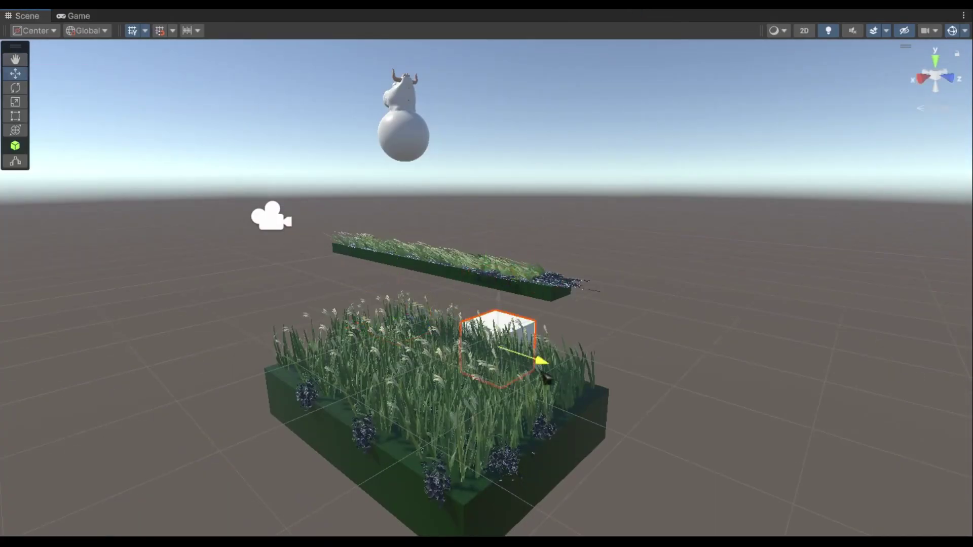
# Scale the cube into a large sky wall behind the platforms
pyautogui.press('e')
pyautogui.press('r')
pyautogui.moveTo(609, 446)
pyautogui.keyDown('alt'); pyautogui.mouseDown()
pyautogui.moveTo(630, 365)
pyautogui.moveTo(527, 497)
pyautogui.moveTo(647, 320)
pyautogui.mouseUp(); pyautogui.keyUp('alt')
pyautogui.press('w')
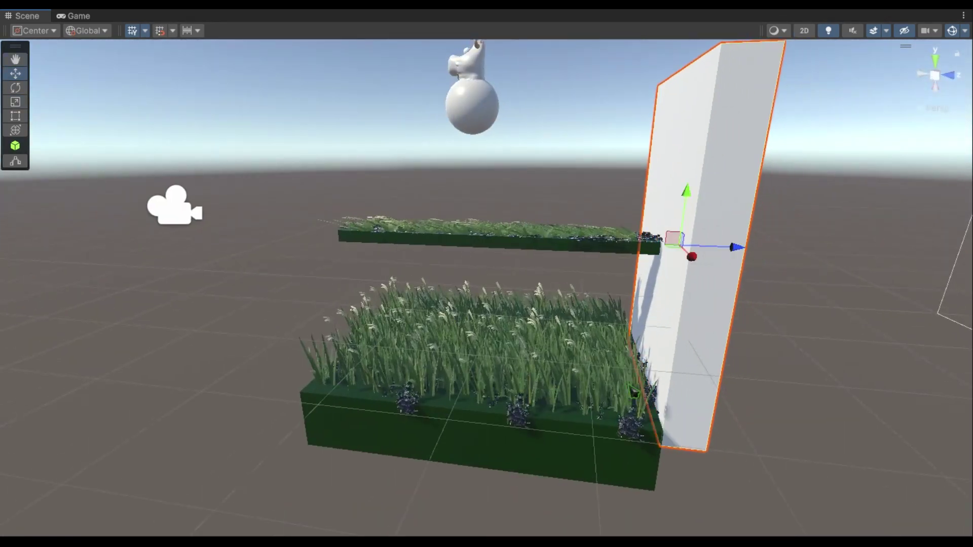
pyautogui.press('e')
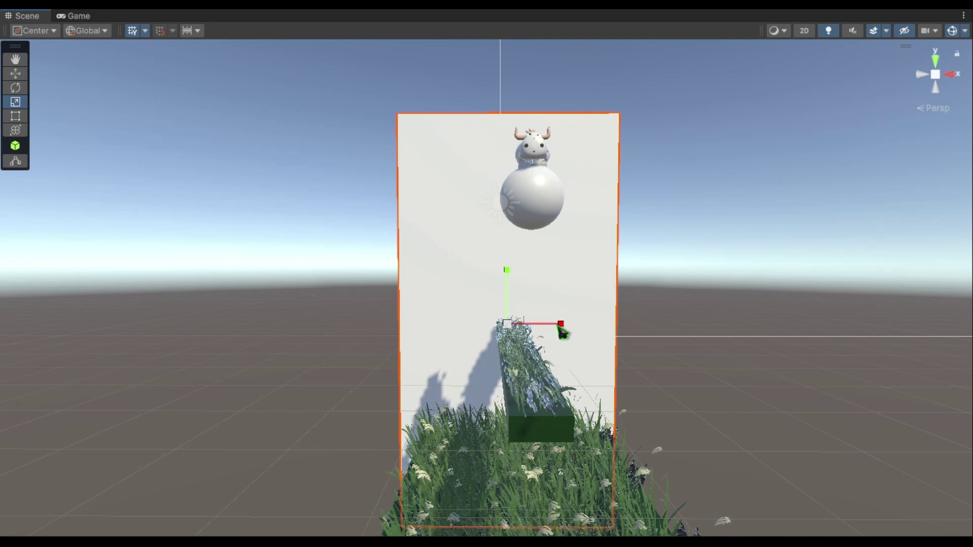
pyautogui.press('w')
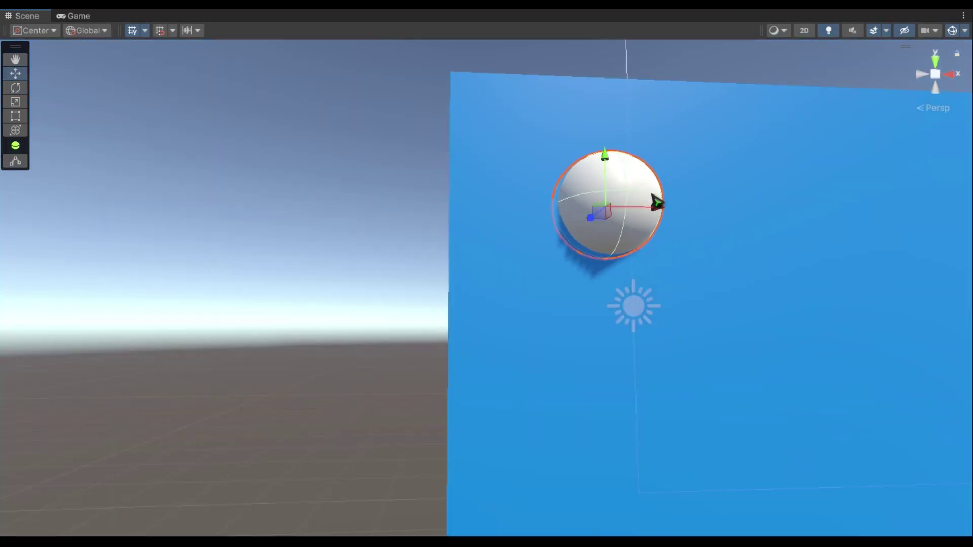
# Duplicate the sphere into a cloud and preview the sky in play mode
pyautogui.hotkey('ctrl', 'd')
pyautogui.moveTo(655, 199)
pyautogui.mouseDown()
pyautogui.moveTo(619, 236)
pyautogui.moveTo(696, 250)
pyautogui.mouseUp()
pyautogui.hotkey('ctrl', 'd')
pyautogui.press('r')
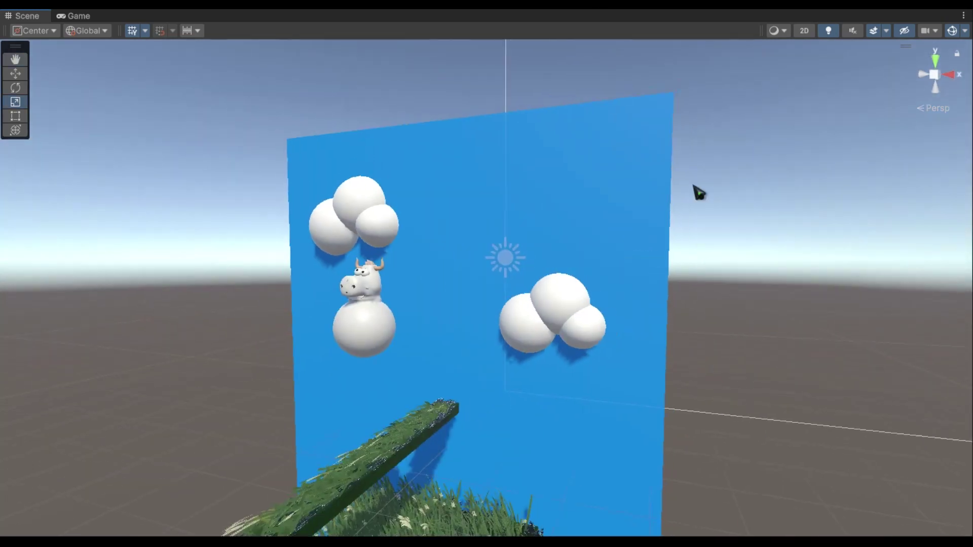
pyautogui.hotkey('ctrl', 'p')
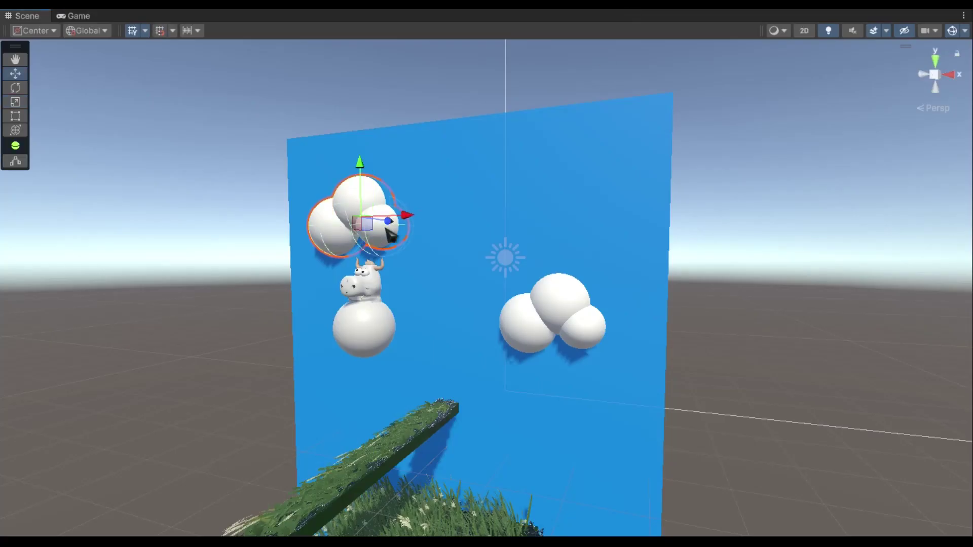
pyautogui.click(588, 330)
pyautogui.hotkey('ctrl', 'p')
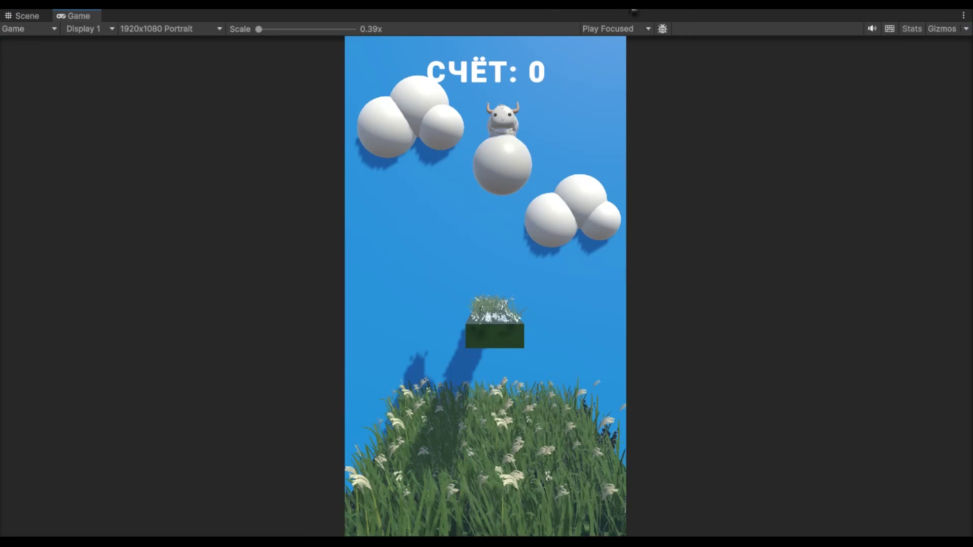